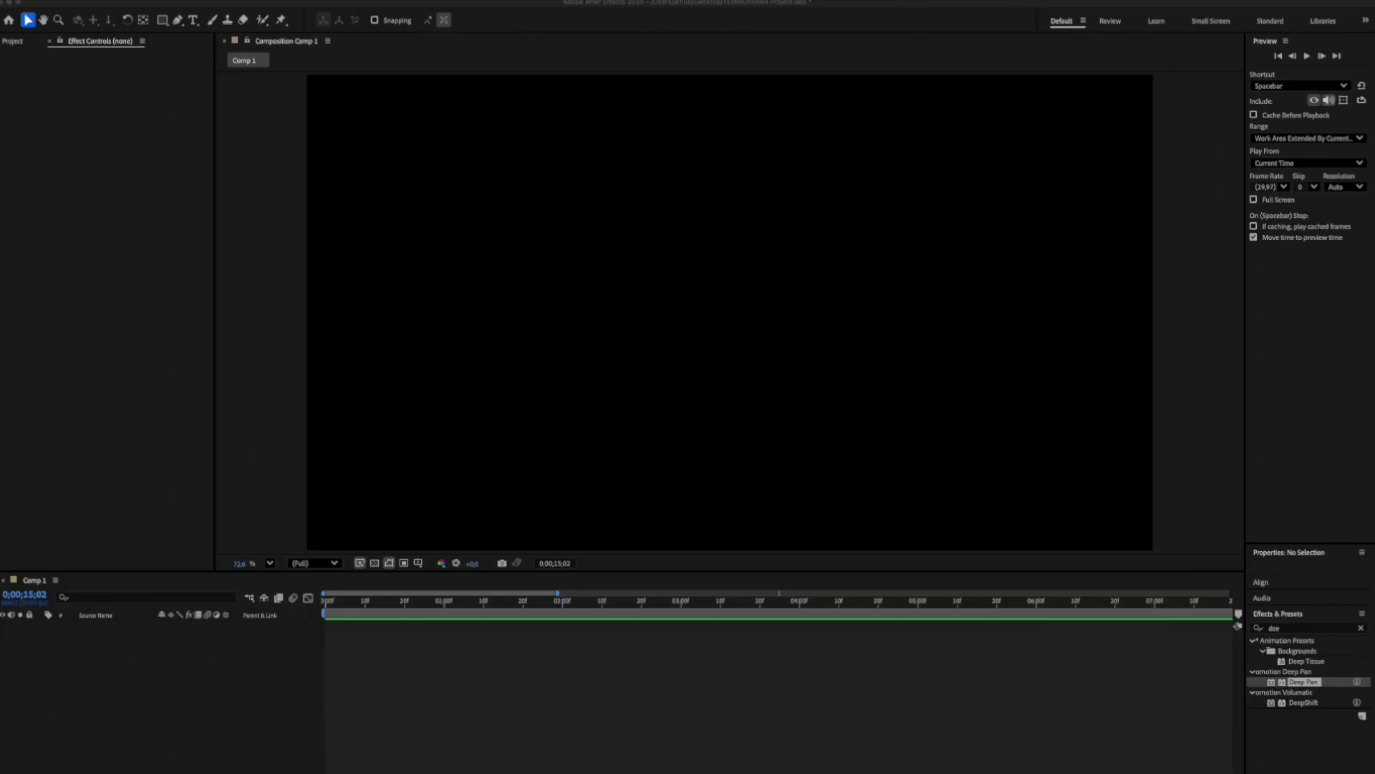
Step: Add the canyon photo pexels-pixabay-414110.png to Comp 1 as a layer
left_click_drag(655, 770, 385, 655)
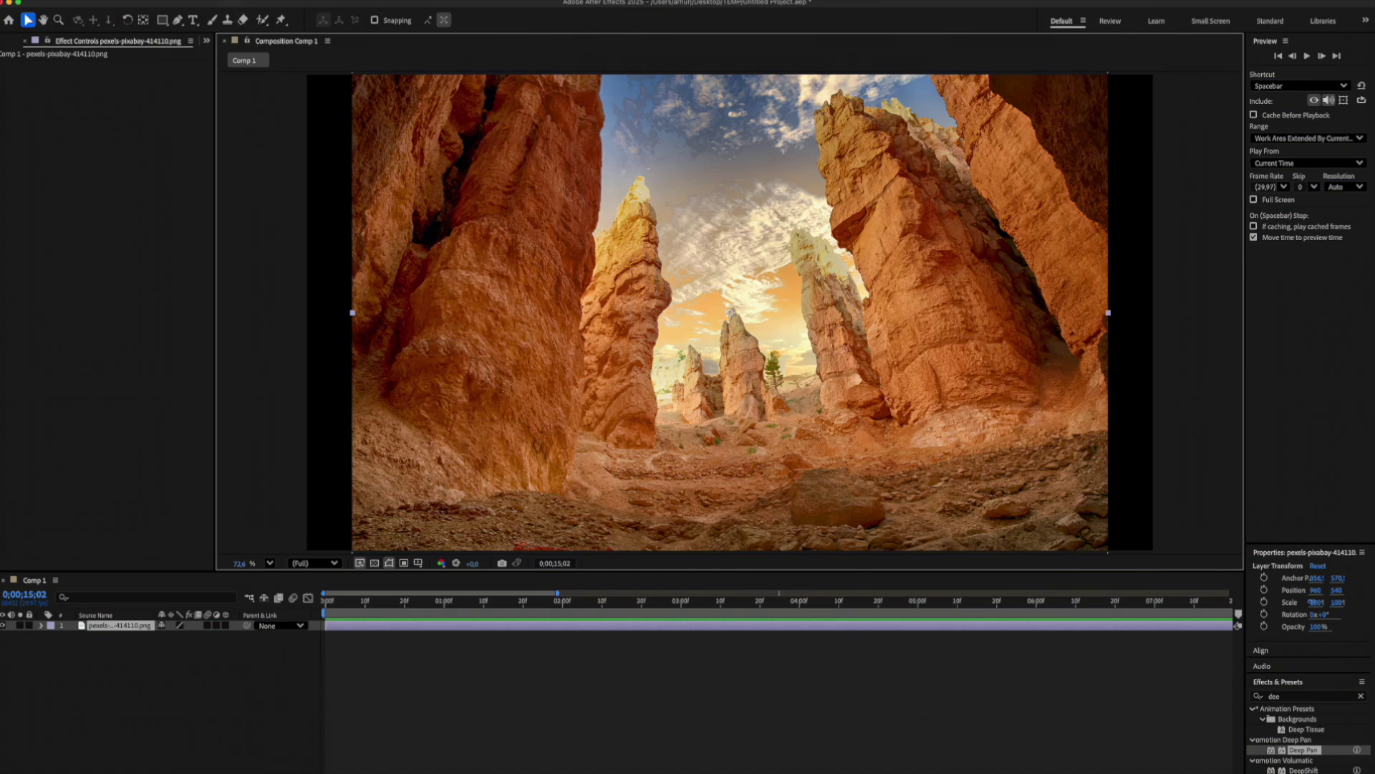
Step: Fit the canyon photo to the comp width and apply the Deep Pan preset to it
left_click(208, 0)
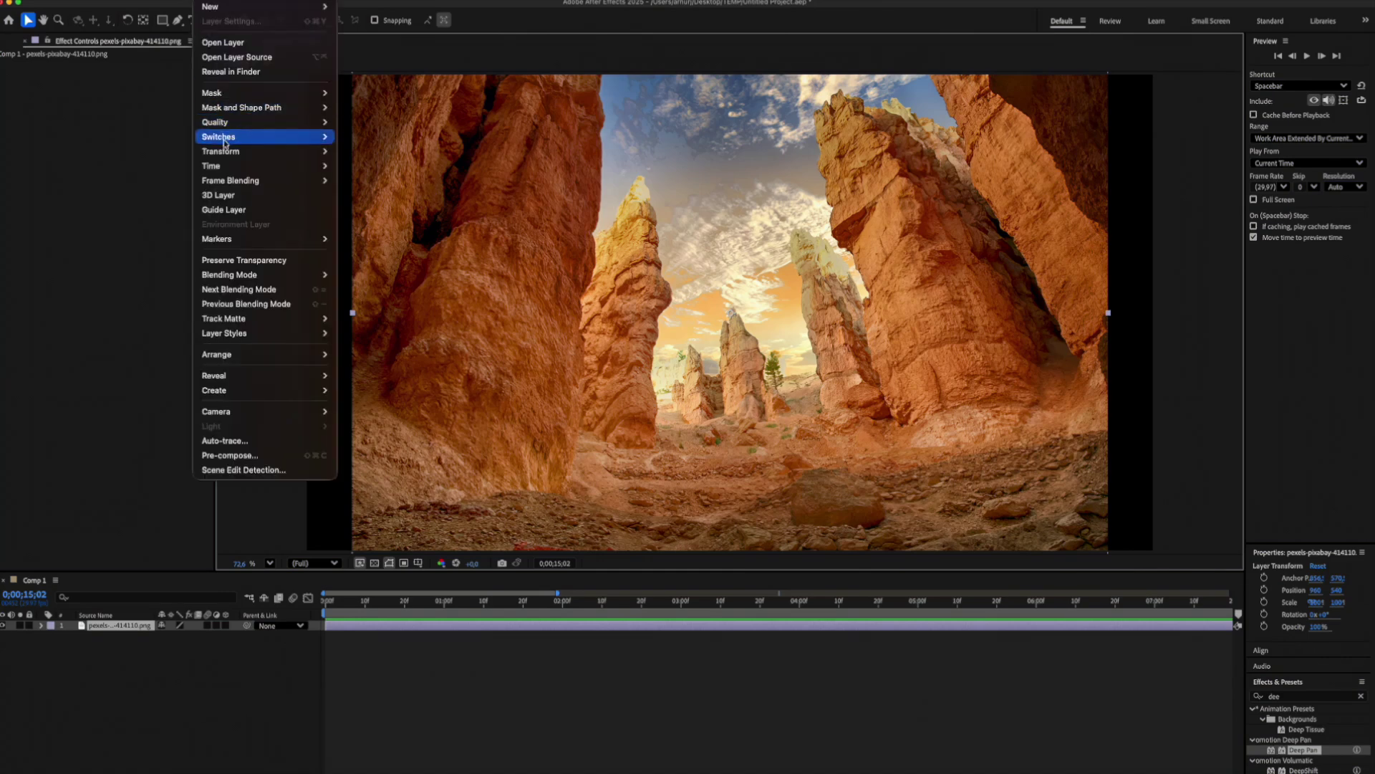
mouse_move(287, 151)
left_click(453, 348)
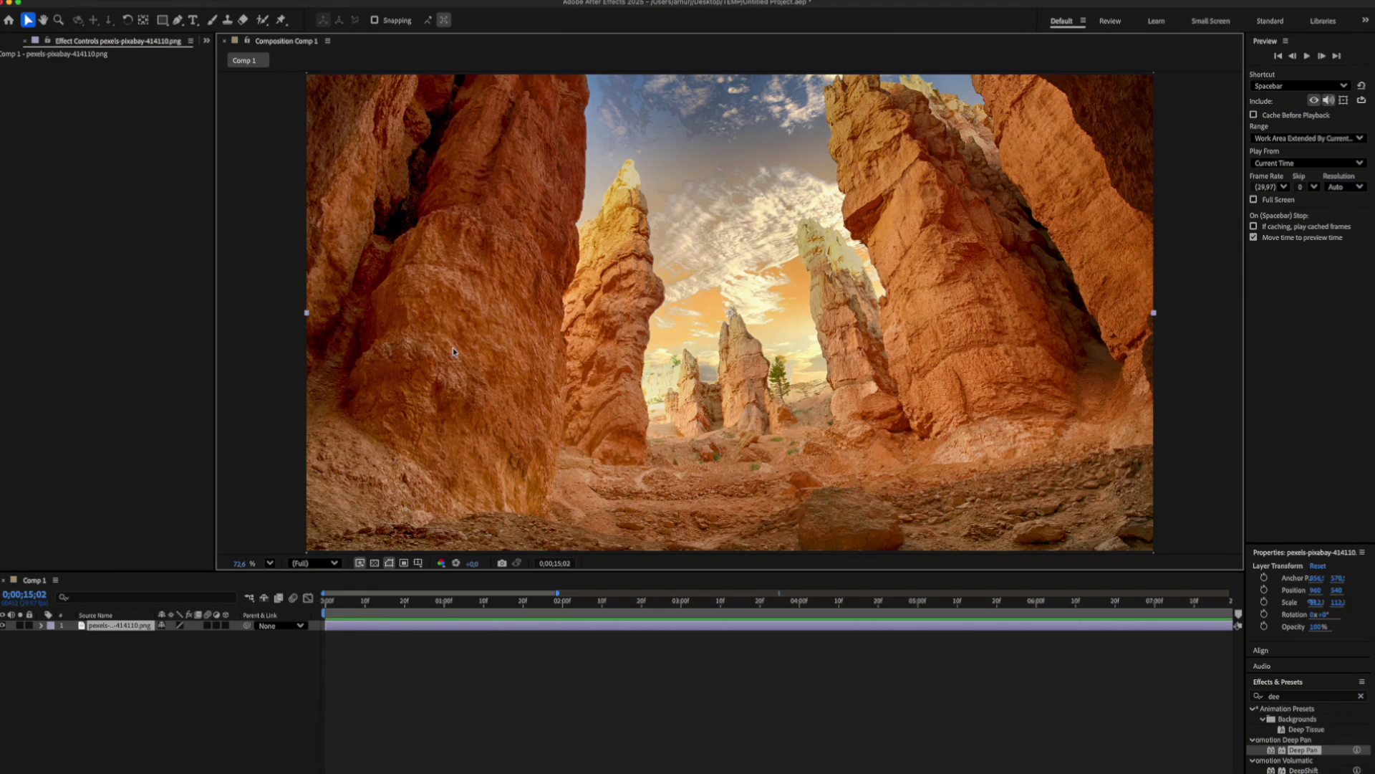
left_click_drag(1310, 750, 737, 537)
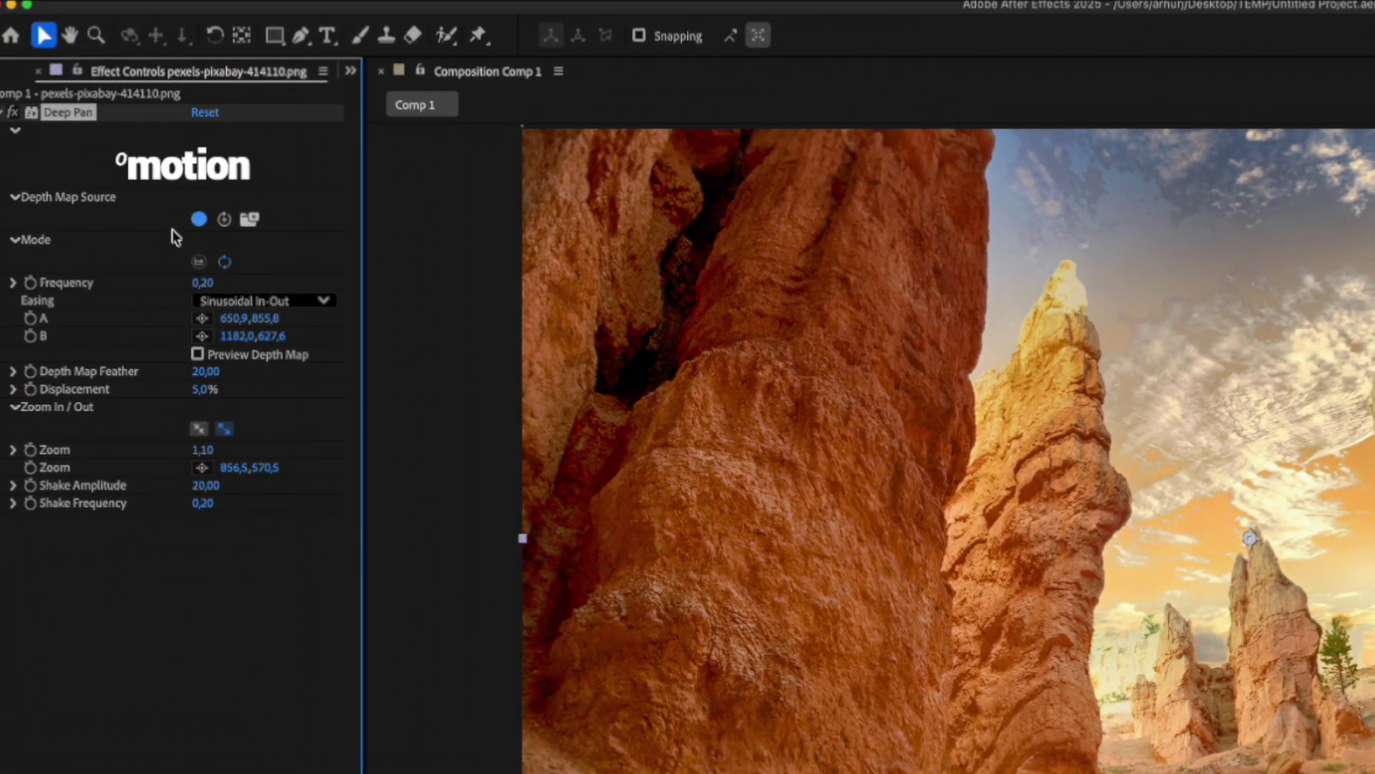
Step: Generate the canyon depth map and load it as Untitled.heif from the computer
left_click(199, 218)
left_click(227, 217)
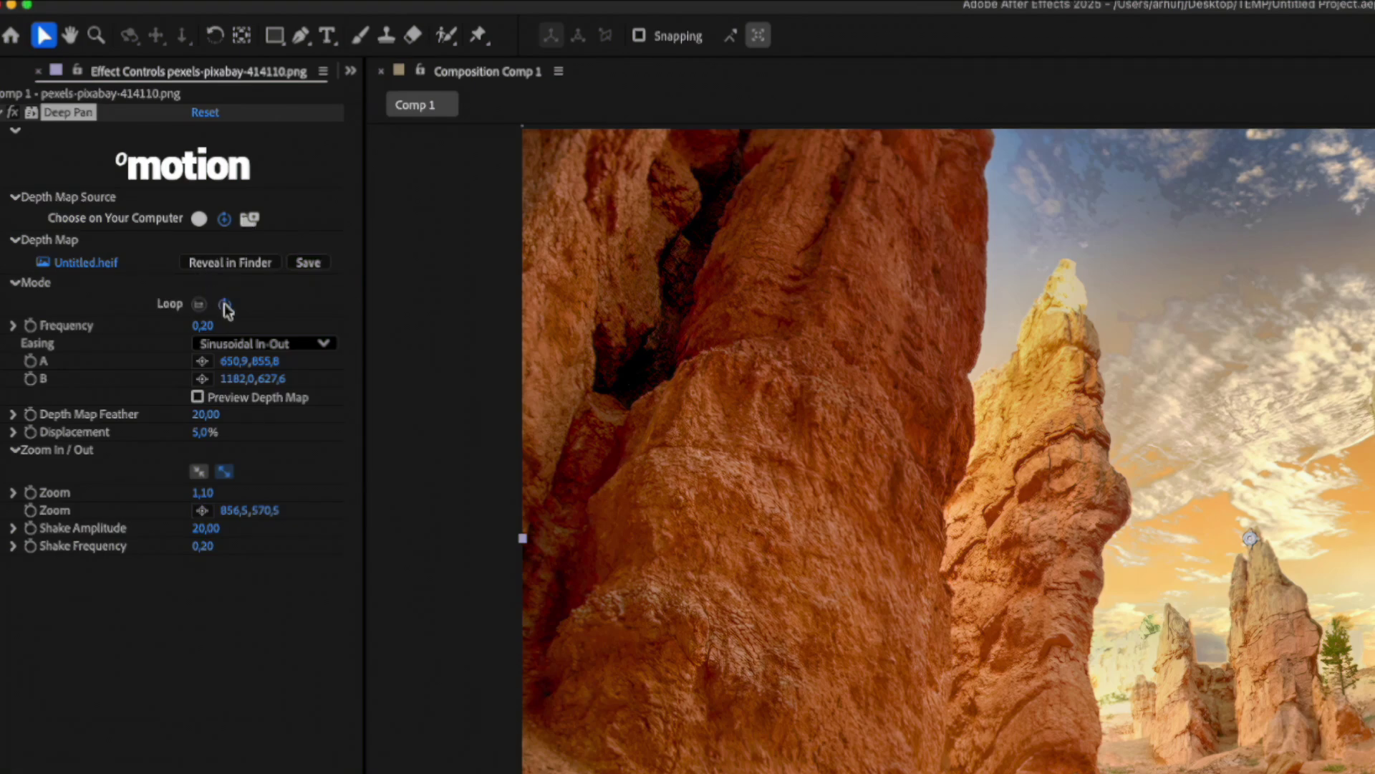
Step: Keyframe Deep Pan Progress from 0% at the start to 100% at 0;00;07;16
left_click(204, 303)
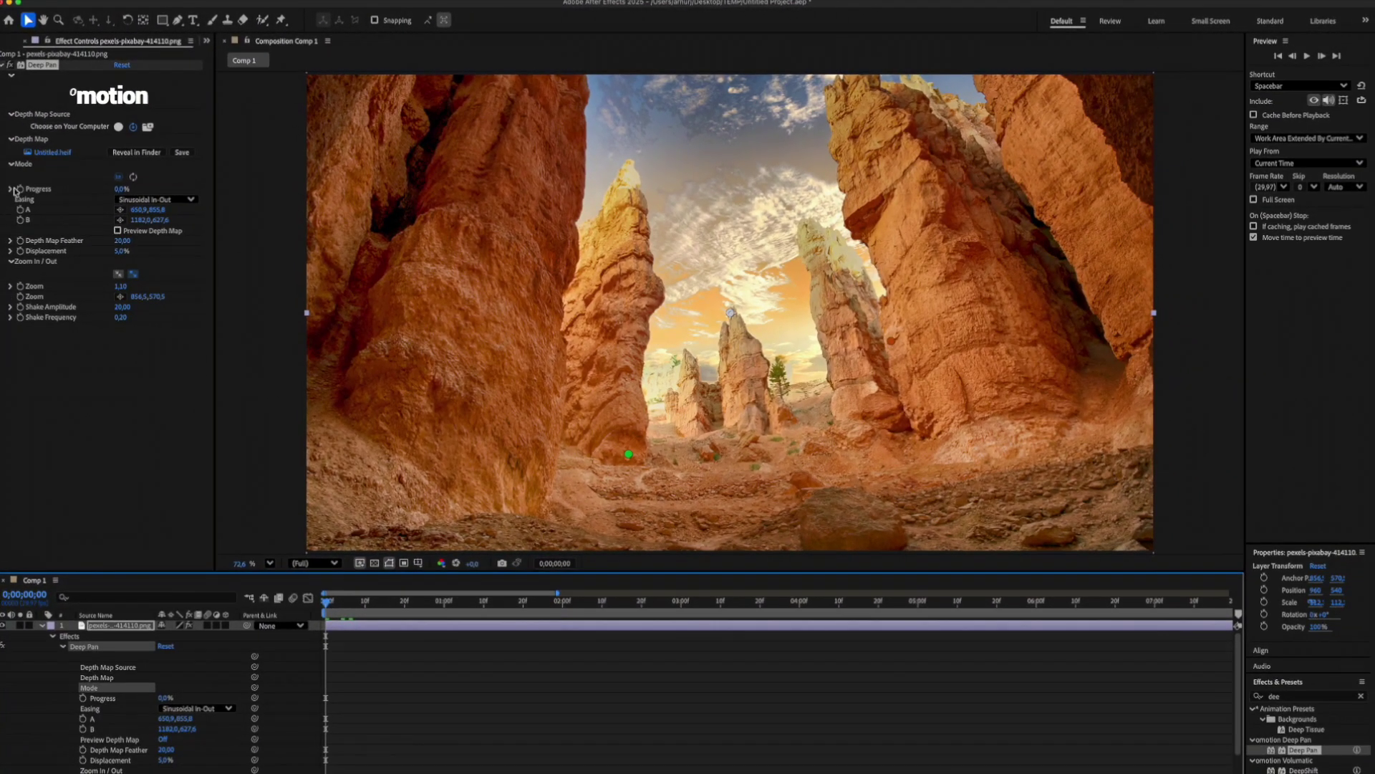
left_click(23, 216)
left_click(1219, 602)
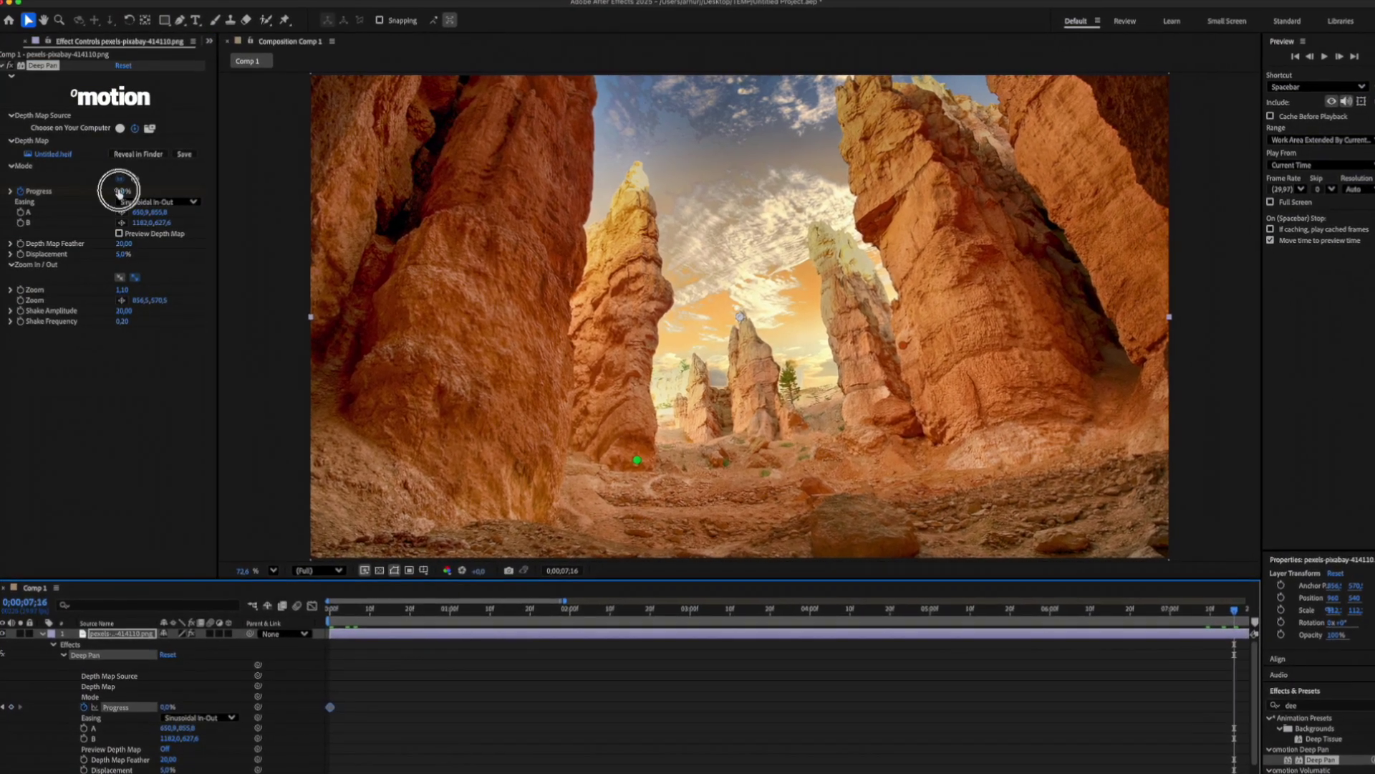
left_click(119, 192)
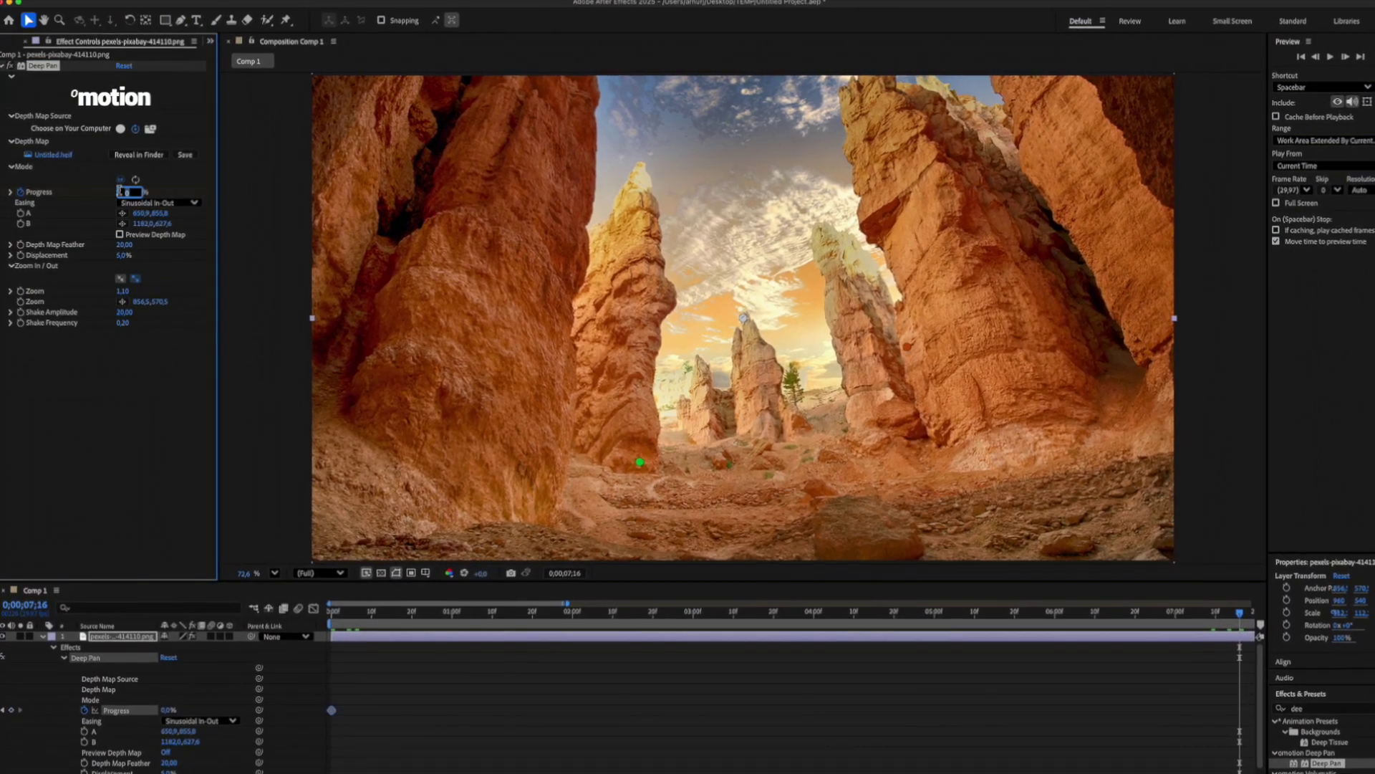
type("100")
key("Return")
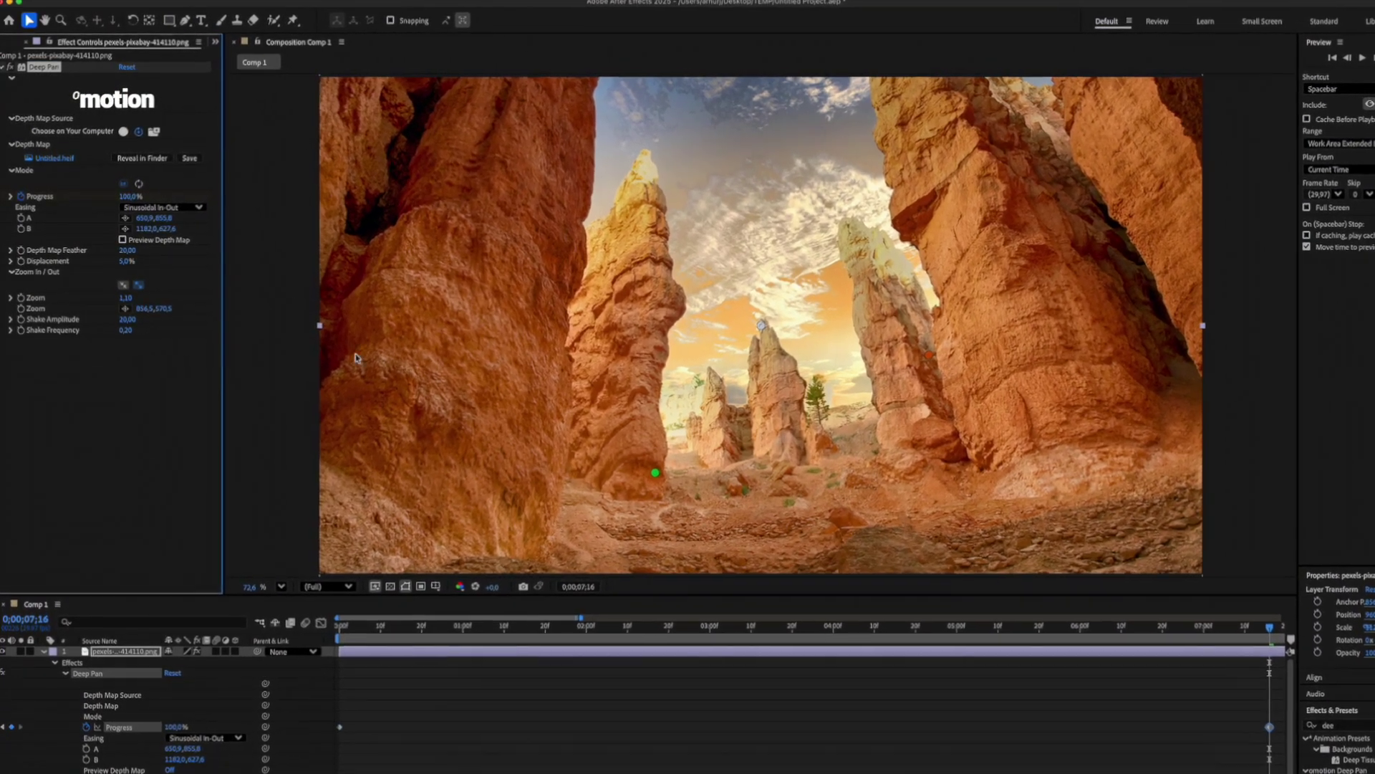
Step: Preview the pan from the start, keeping Sinusoidal In-Out easing
left_click(337, 621)
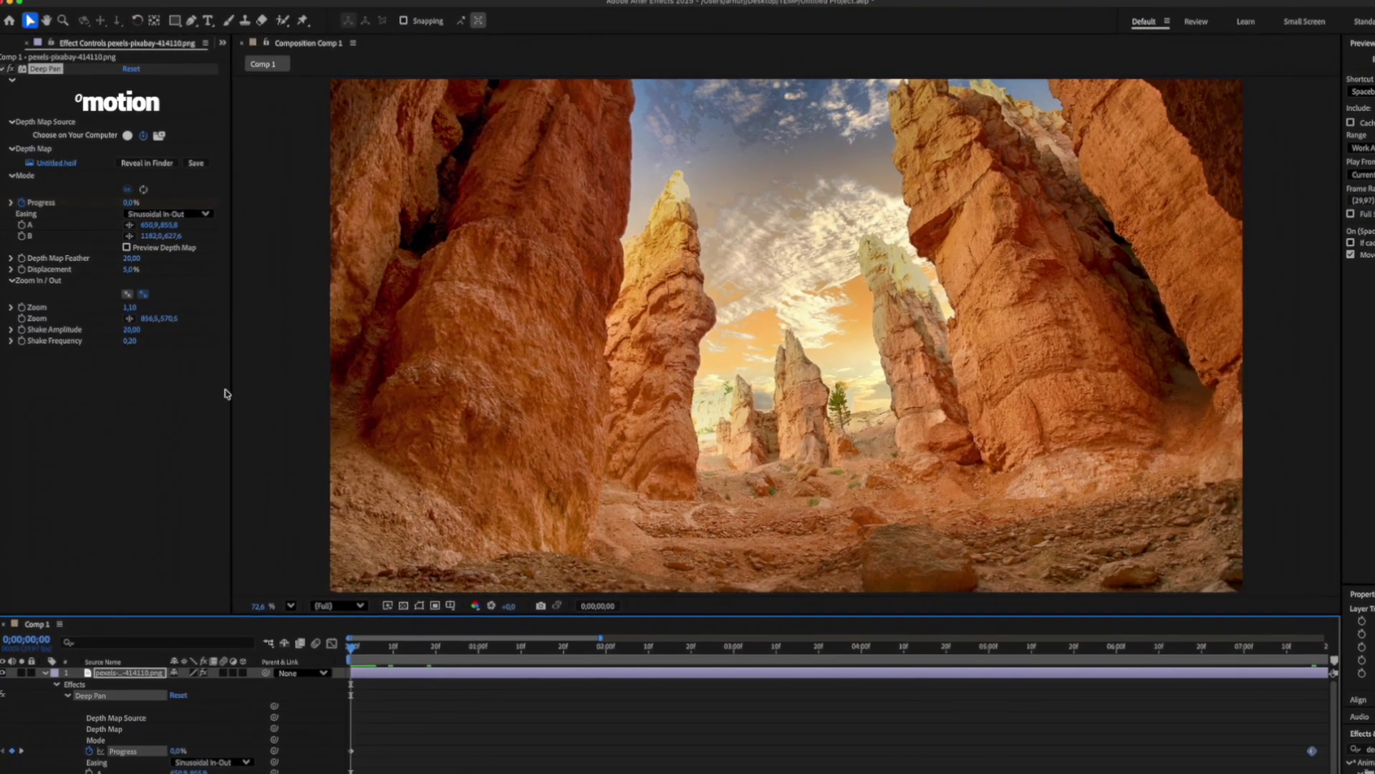
key("space")
left_click(200, 213)
left_click(205, 225)
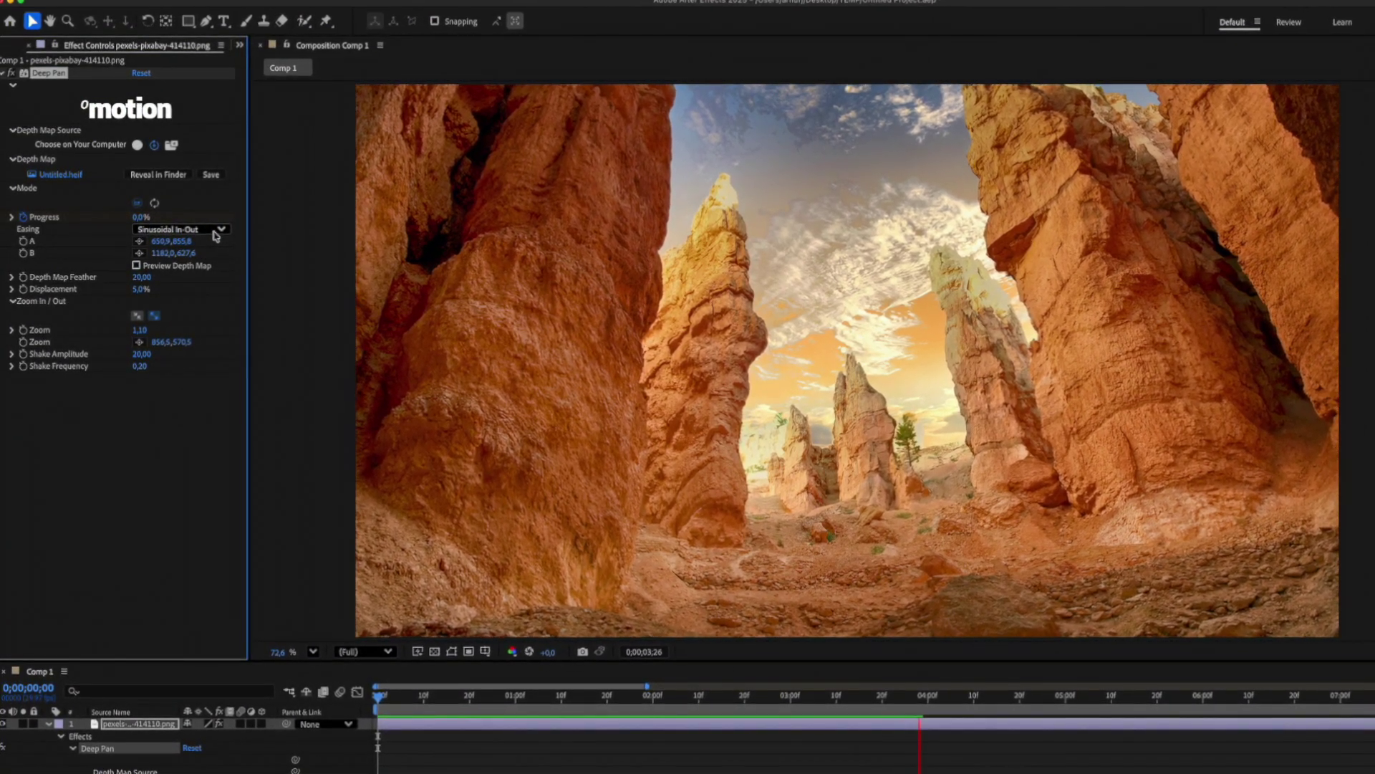
Step: Move pan points A, B and the zoom centre onto the left rock
left_click(499, 446)
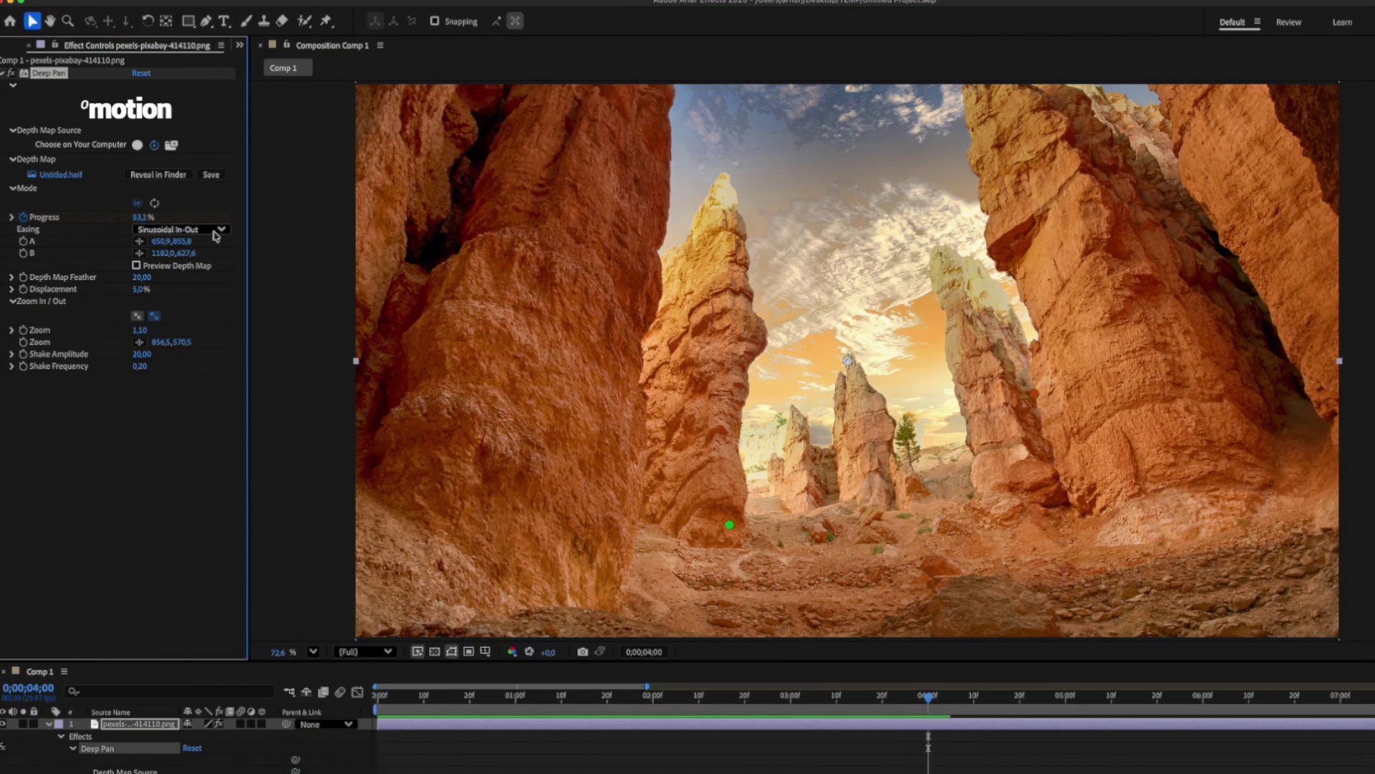
left_click(729, 528)
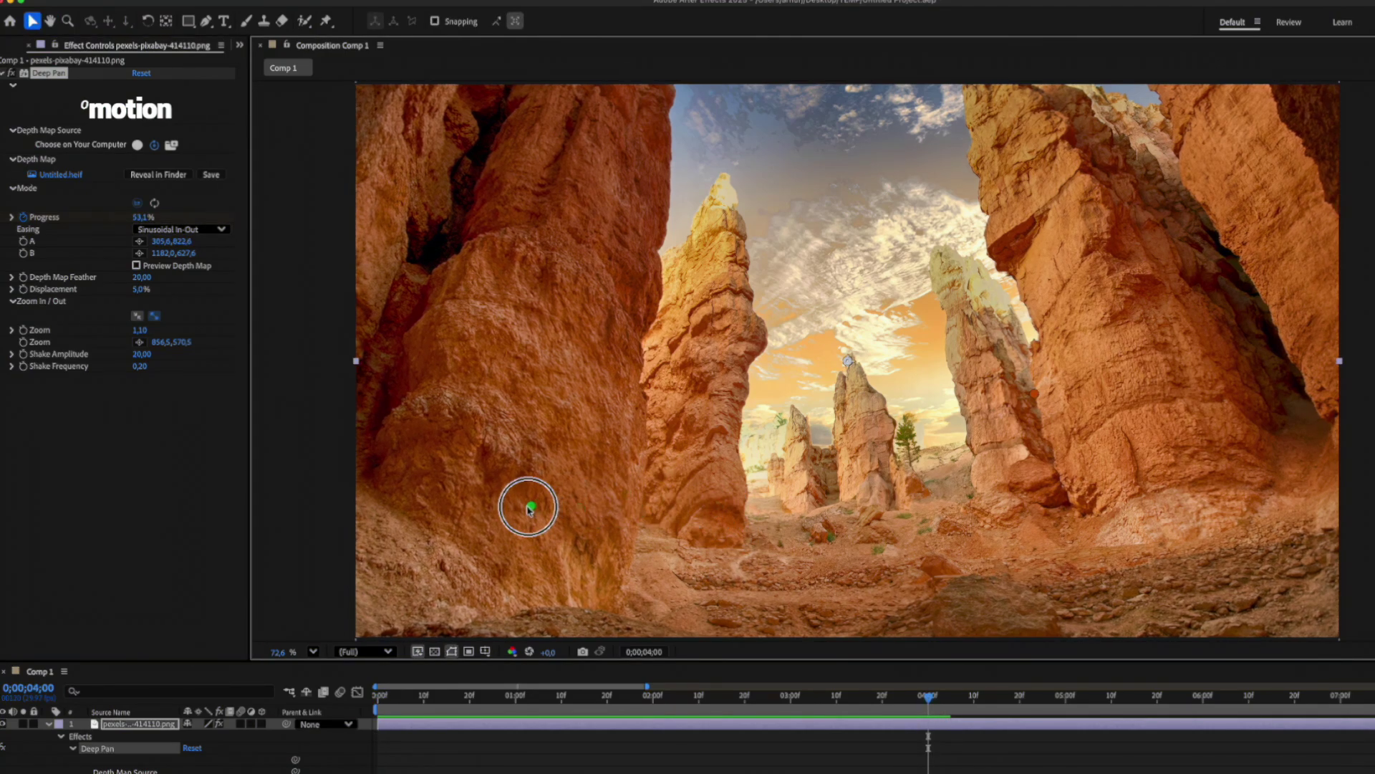
left_click_drag(529, 508, 525, 507)
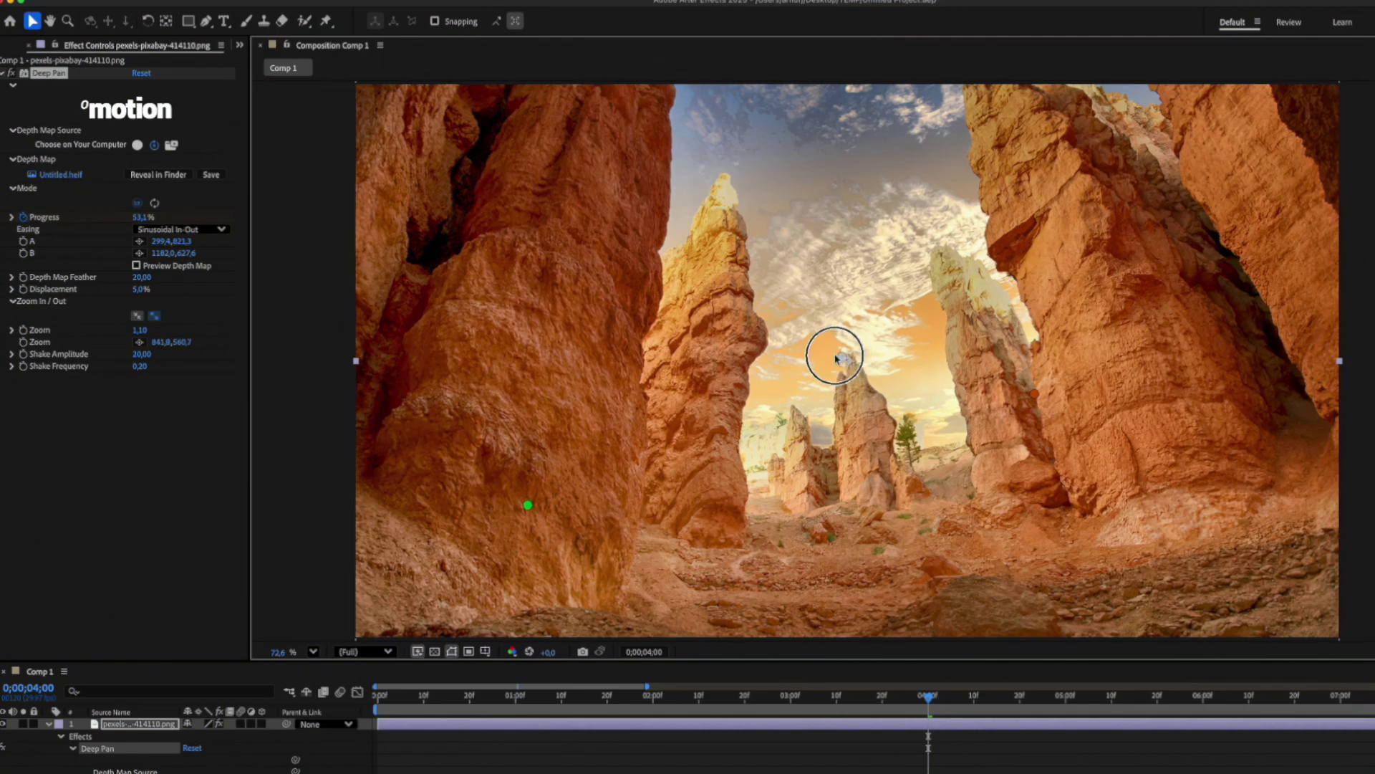
left_click_drag(835, 356, 594, 343)
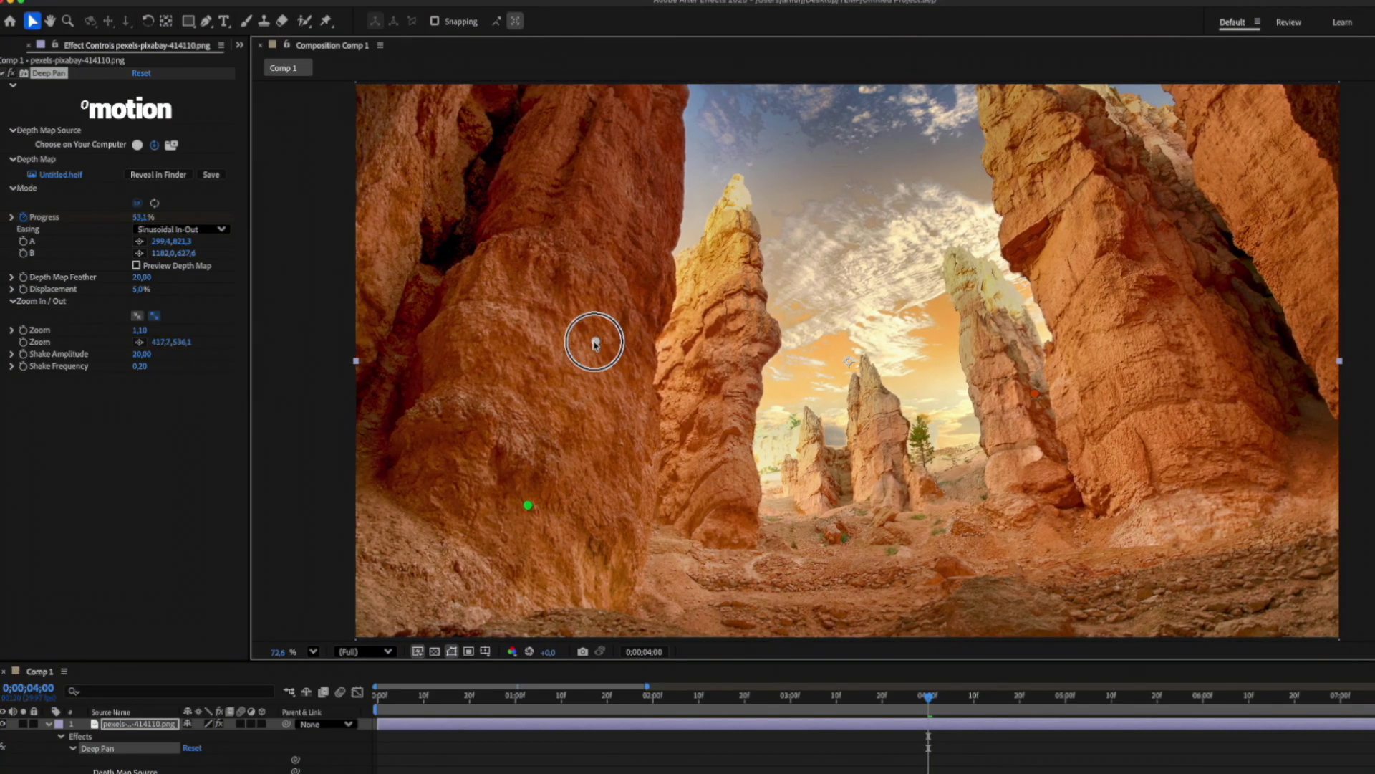
mouse_move(980, 337)
left_mouse_down()
mouse_move(669, 222)
mouse_move(630, 163)
mouse_move(635, 142)
left_mouse_up()
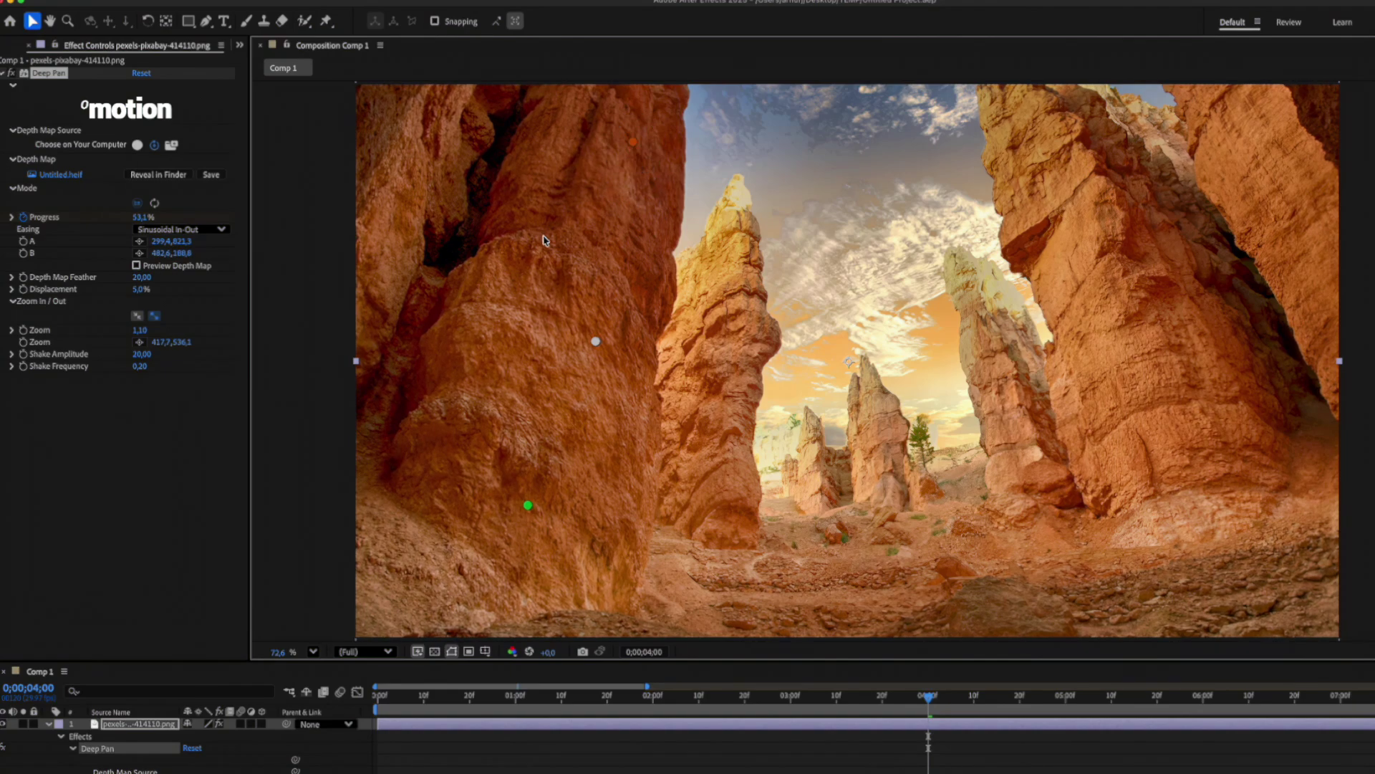
Step: Set Displacement to 15% and preview the stronger parallax pan
left_click(135, 290)
type("15")
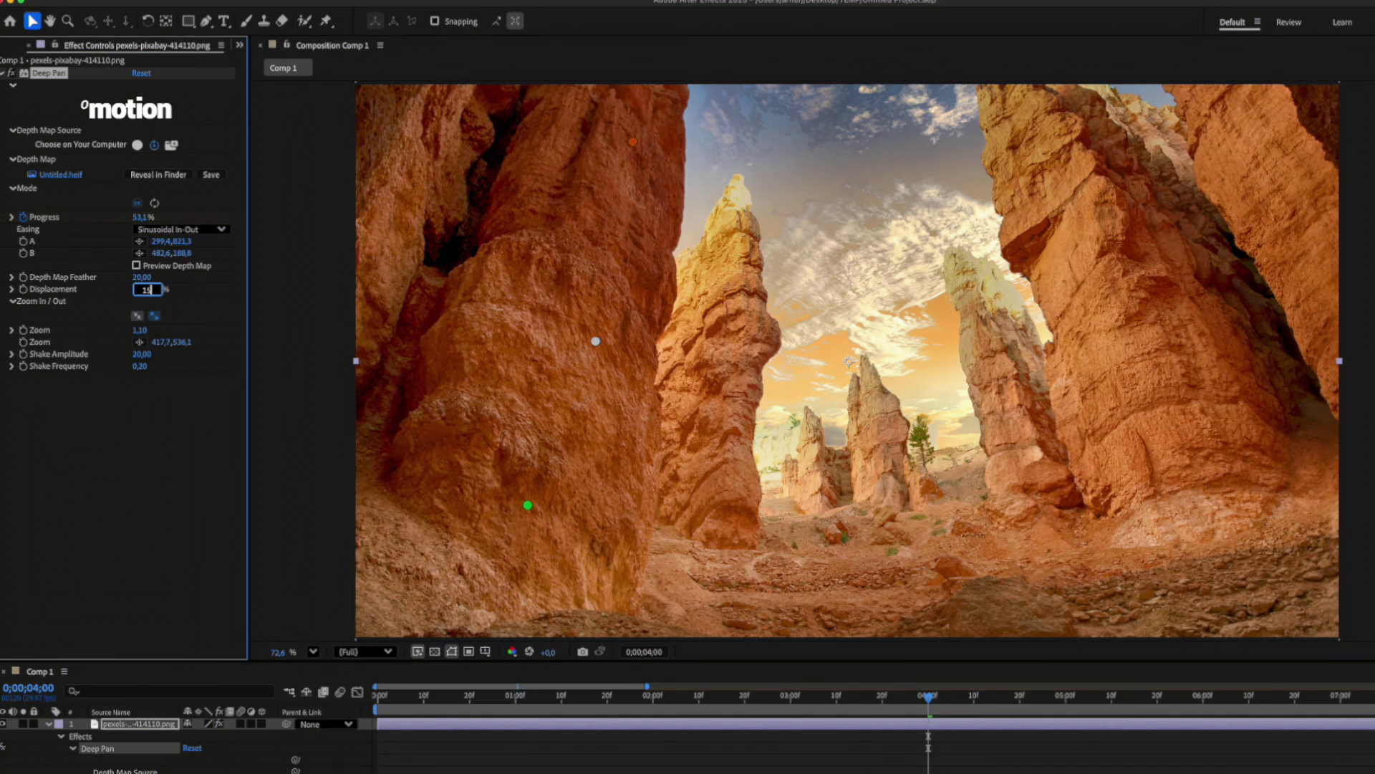
key("Return")
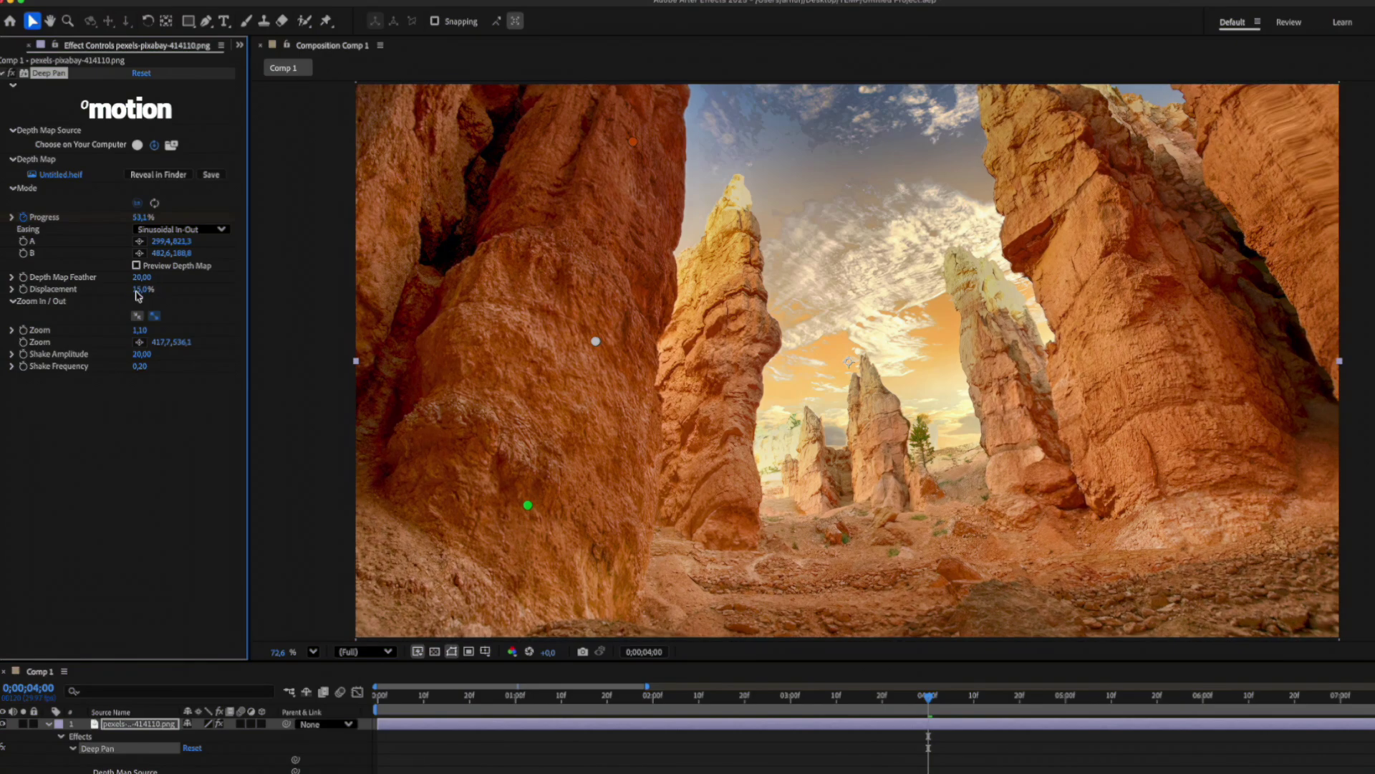
key("space")
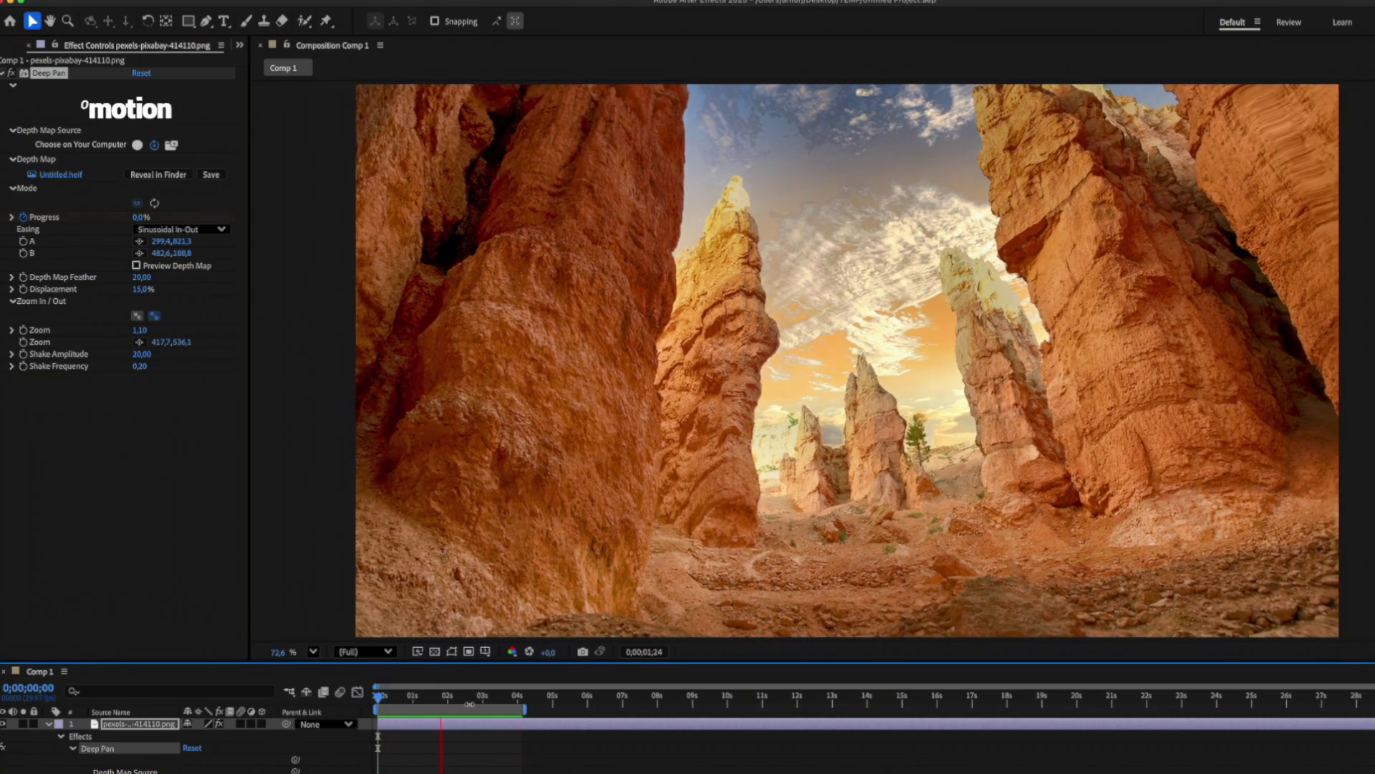
key("space")
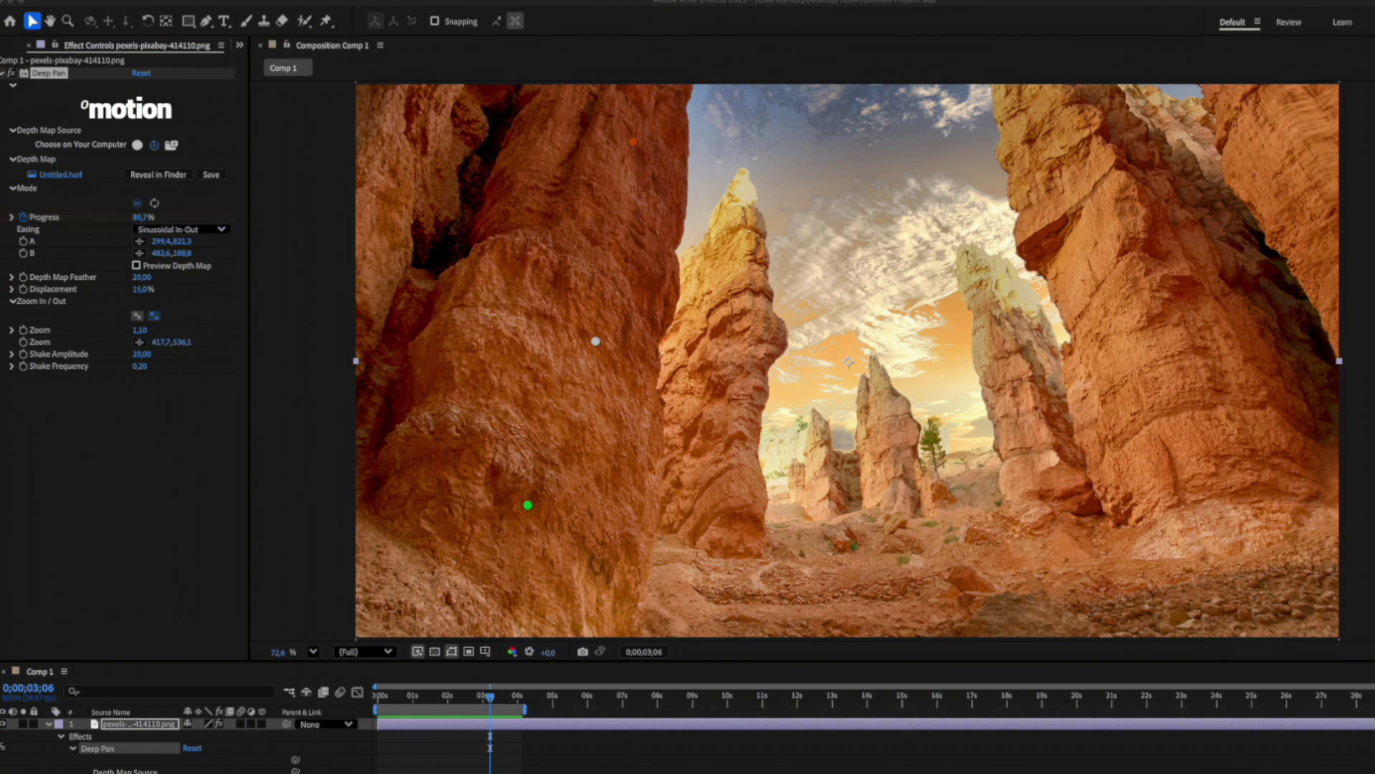
left_click(447, 695)
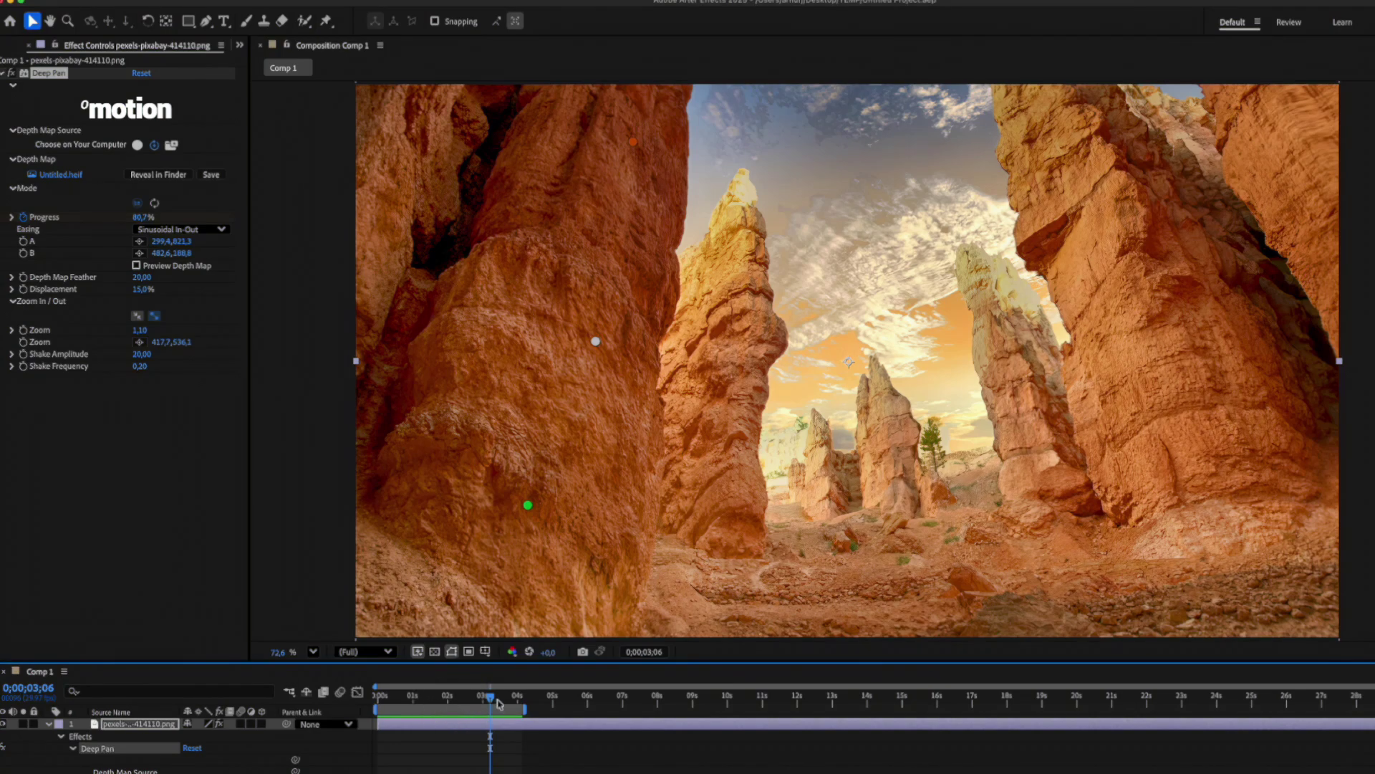
Step: Move point B to the canyon's right side and point A onto the left rock, then preview
left_click(446, 695)
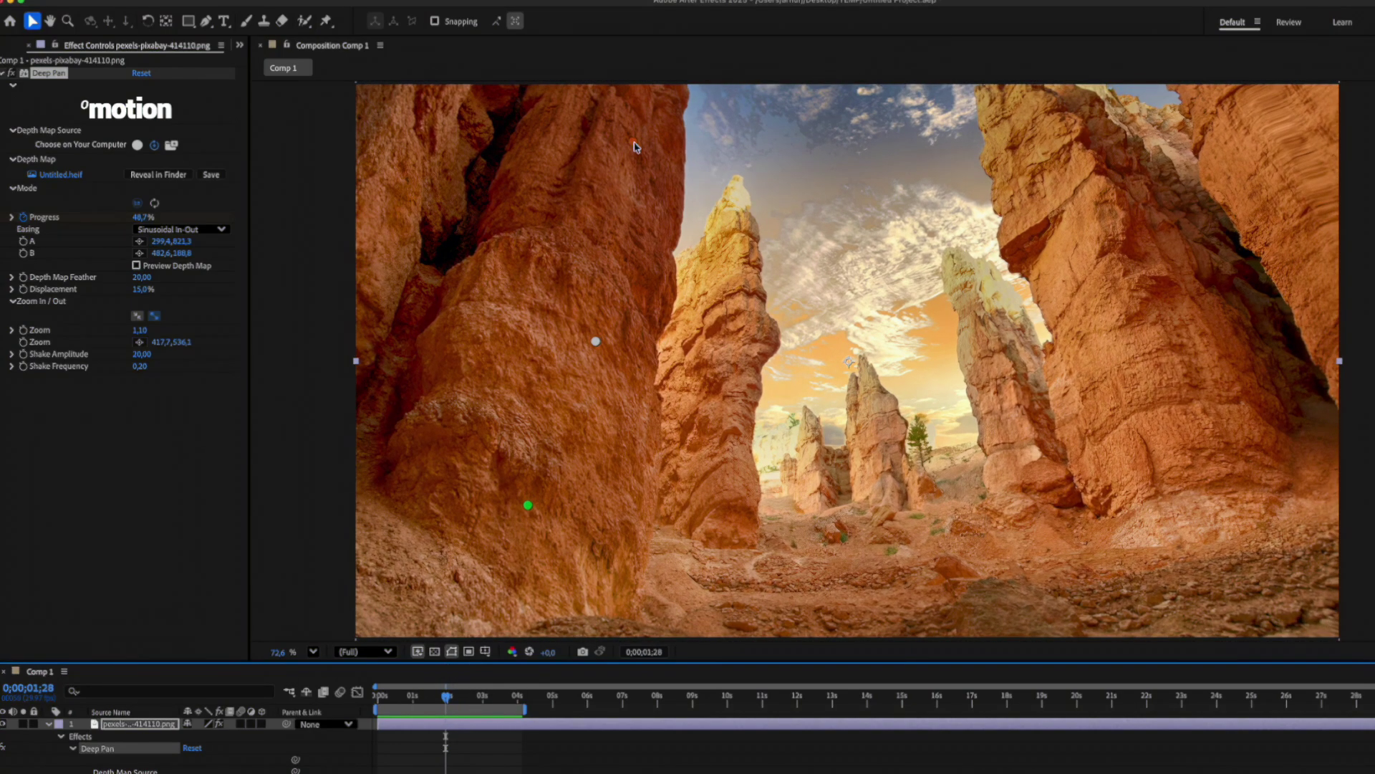
left_click_drag(635, 147, 1168, 352)
left_click_drag(529, 509, 414, 328)
key("Home")
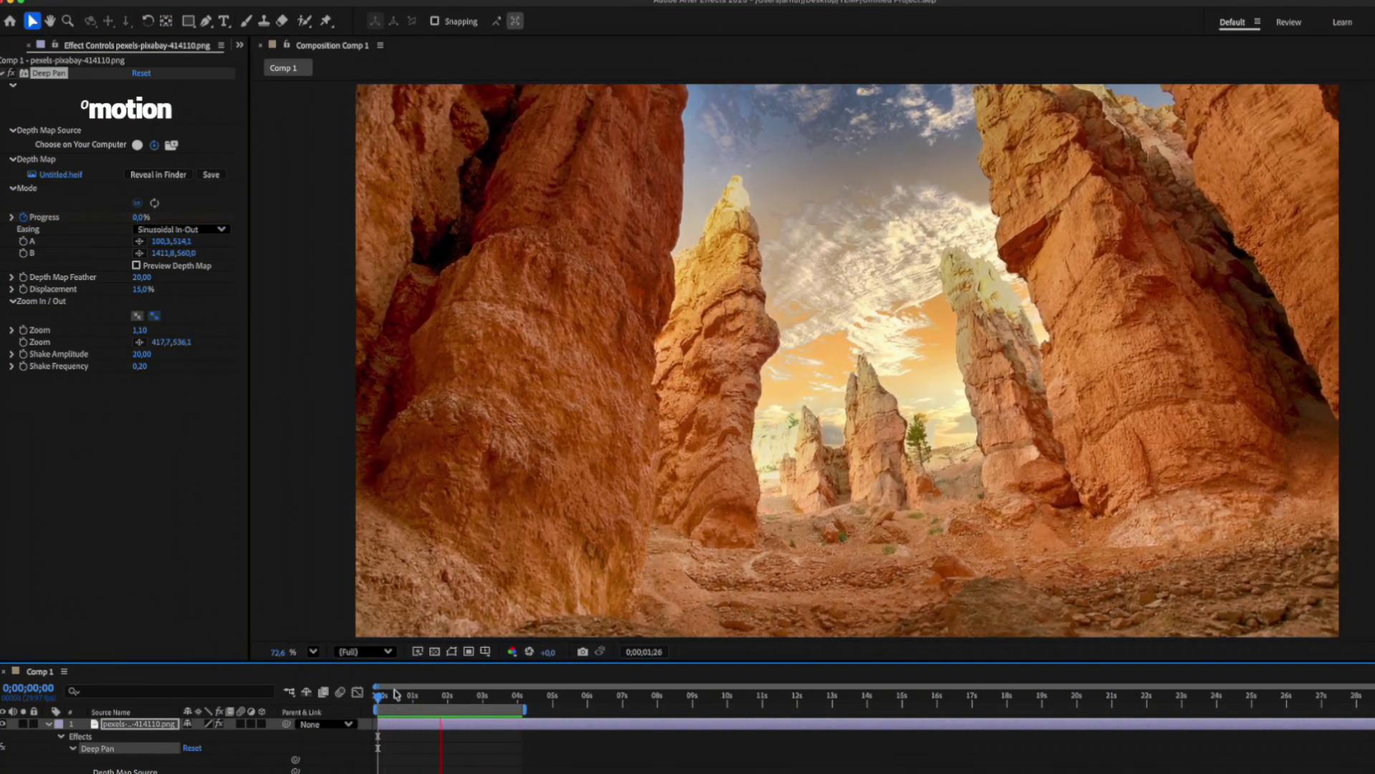
key("space")
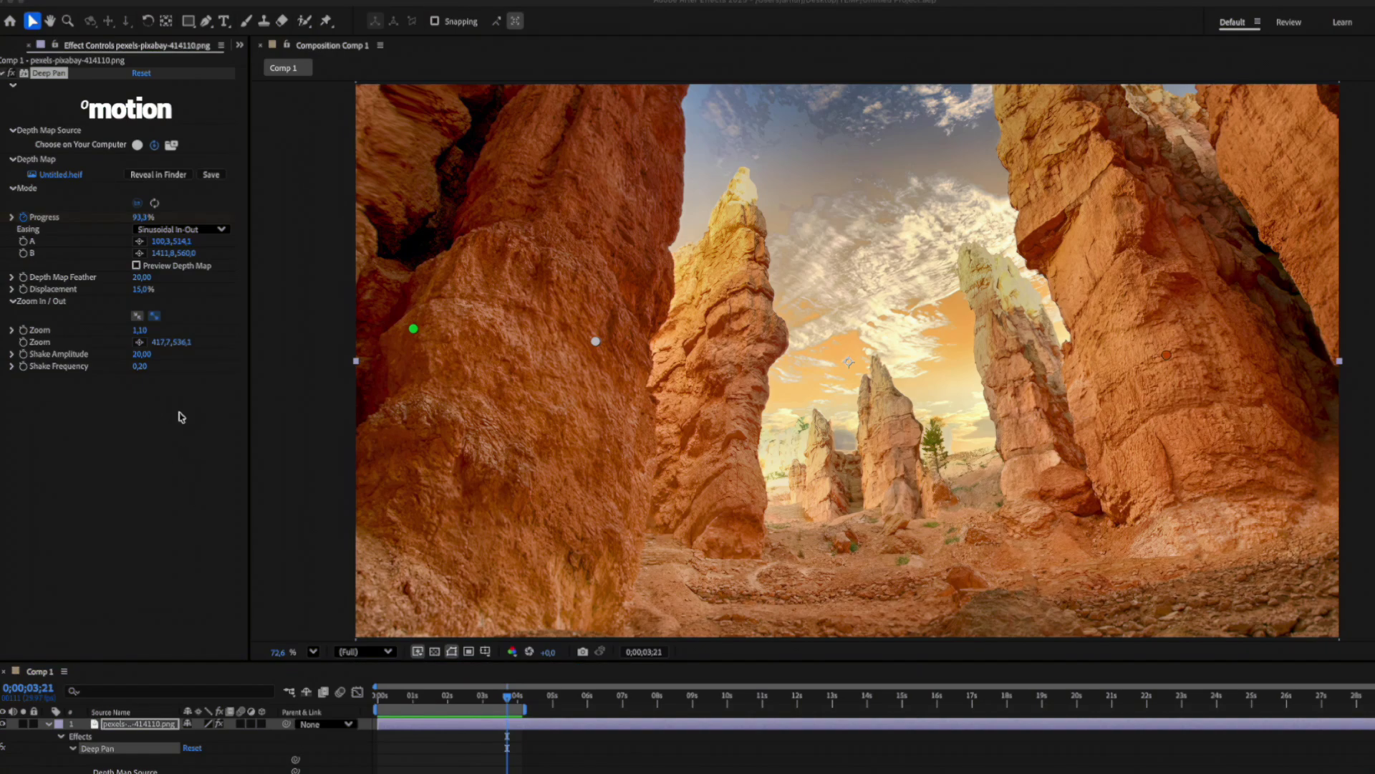
left_click(142, 278)
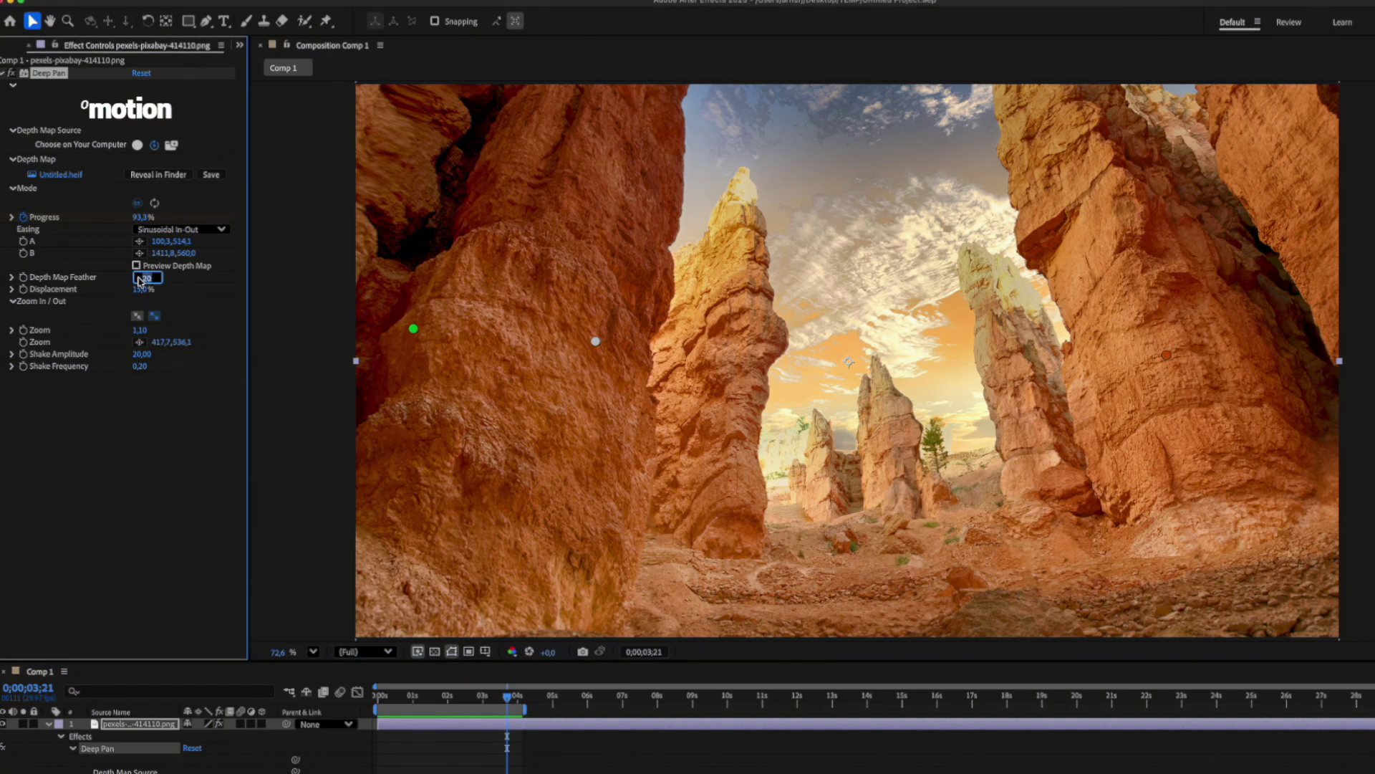
Step: Set the canyon's Depth Map Feather to 45 and preview the pan
key("Return")
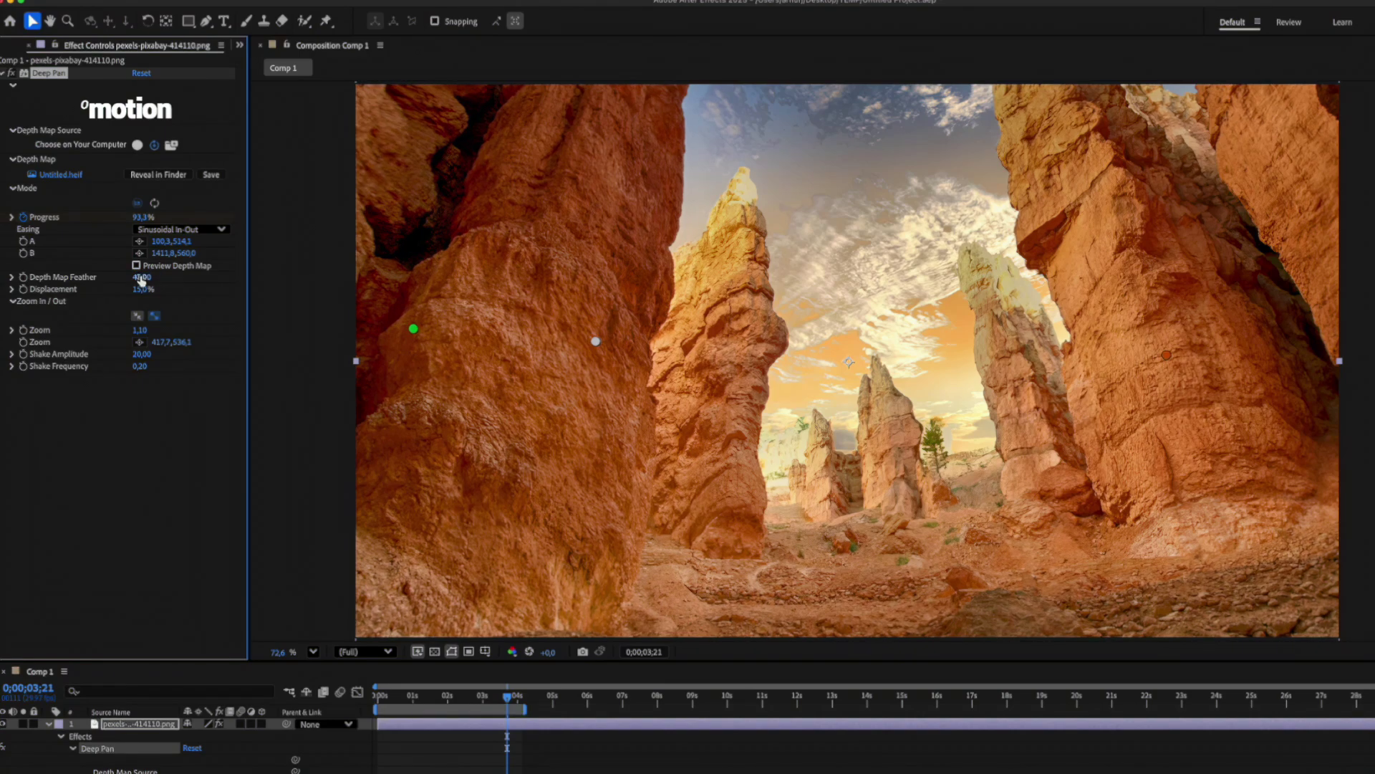
key("space")
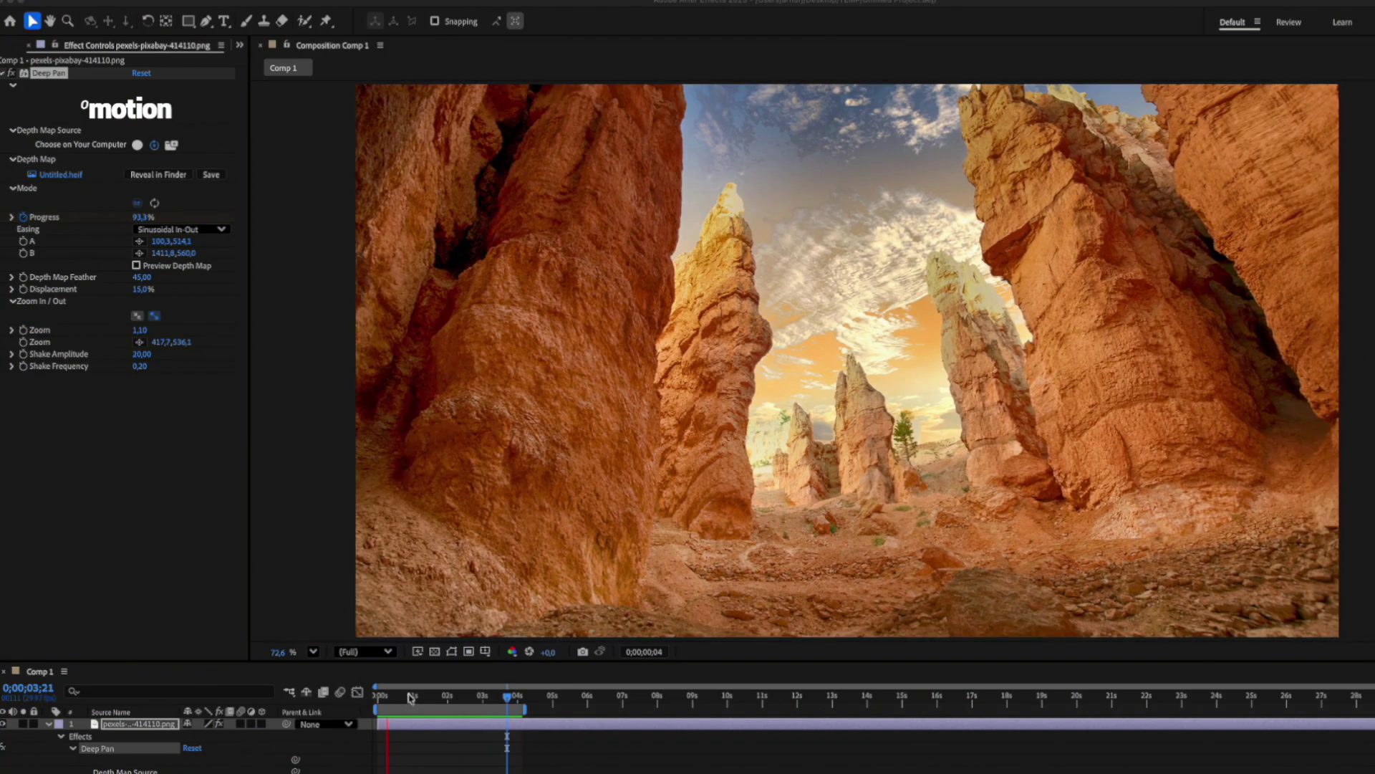
left_click(307, 506)
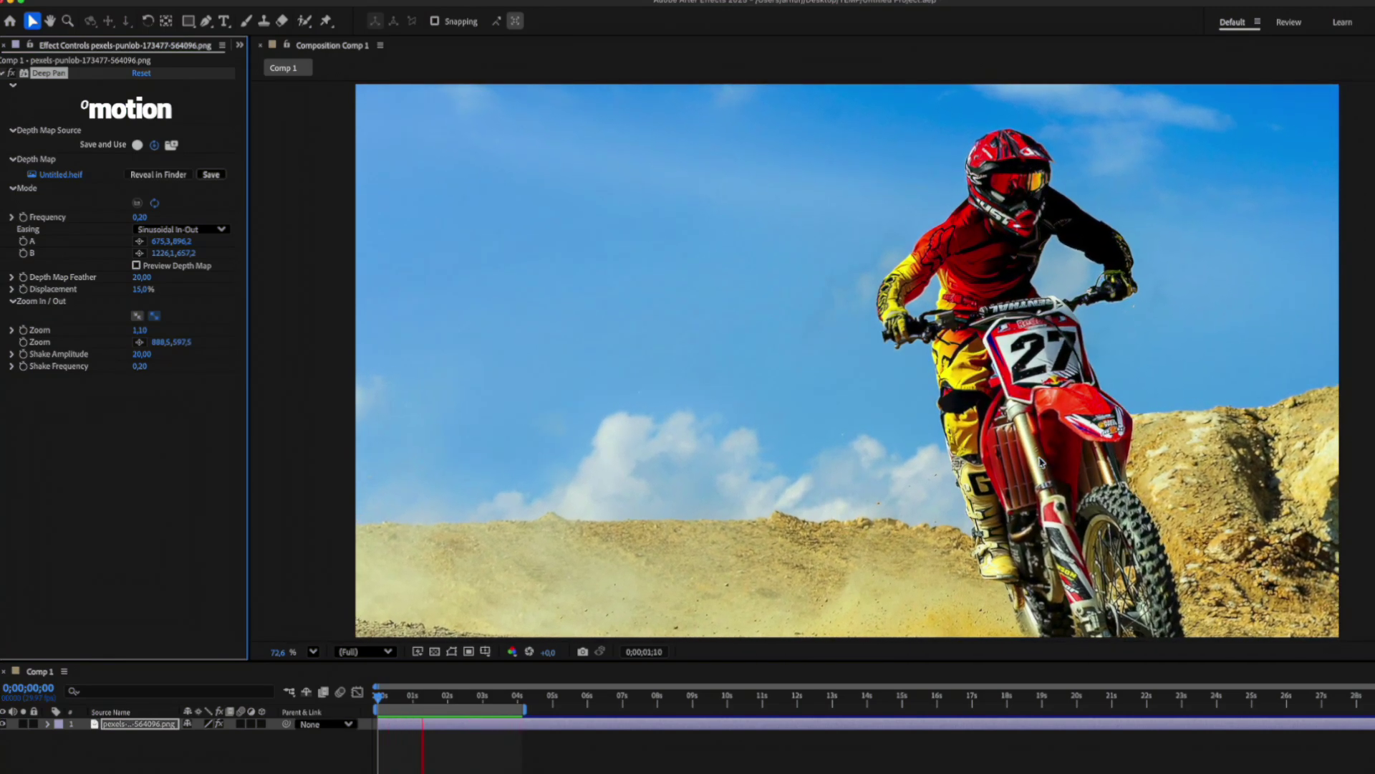
Step: Place point A on the motocross front wheel and B on the rider's helmet, then preview
key("space")
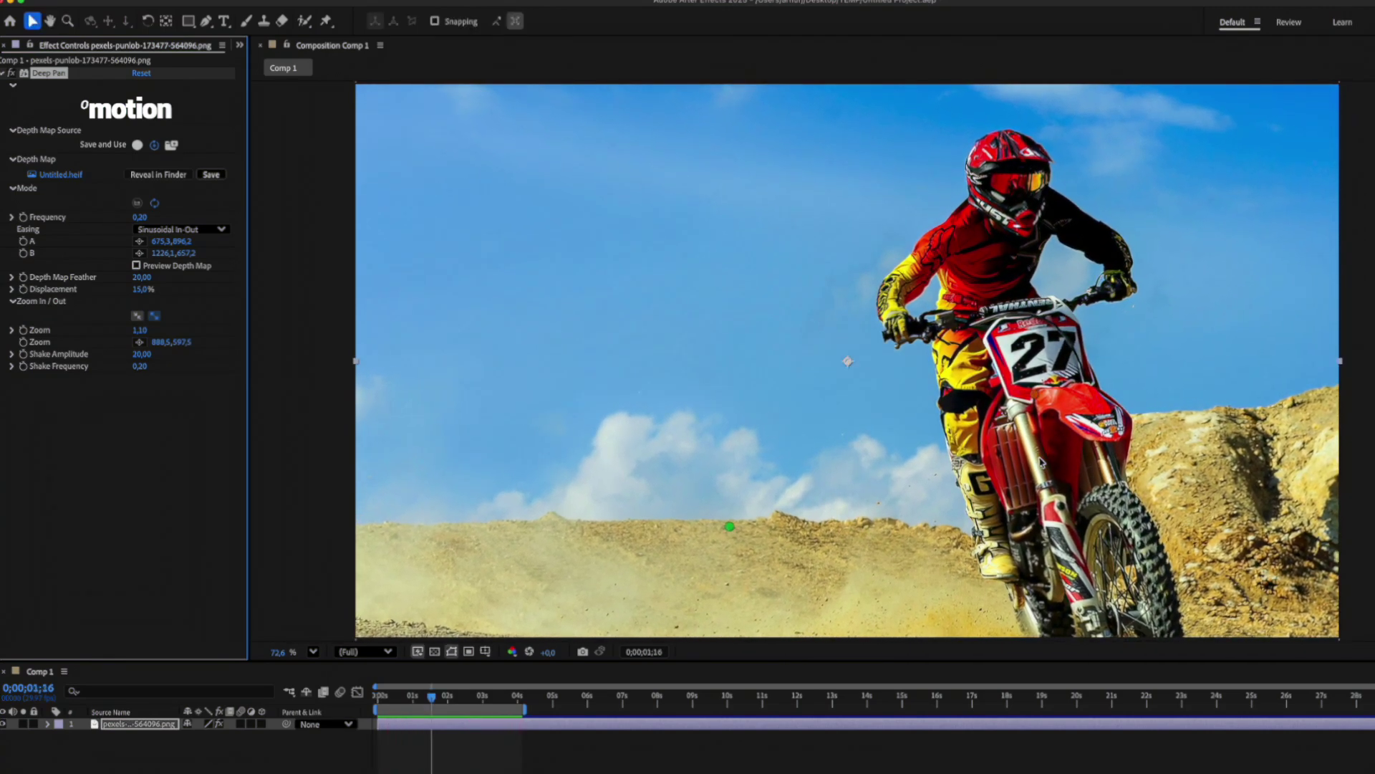
left_click(729, 527)
left_click(1105, 588)
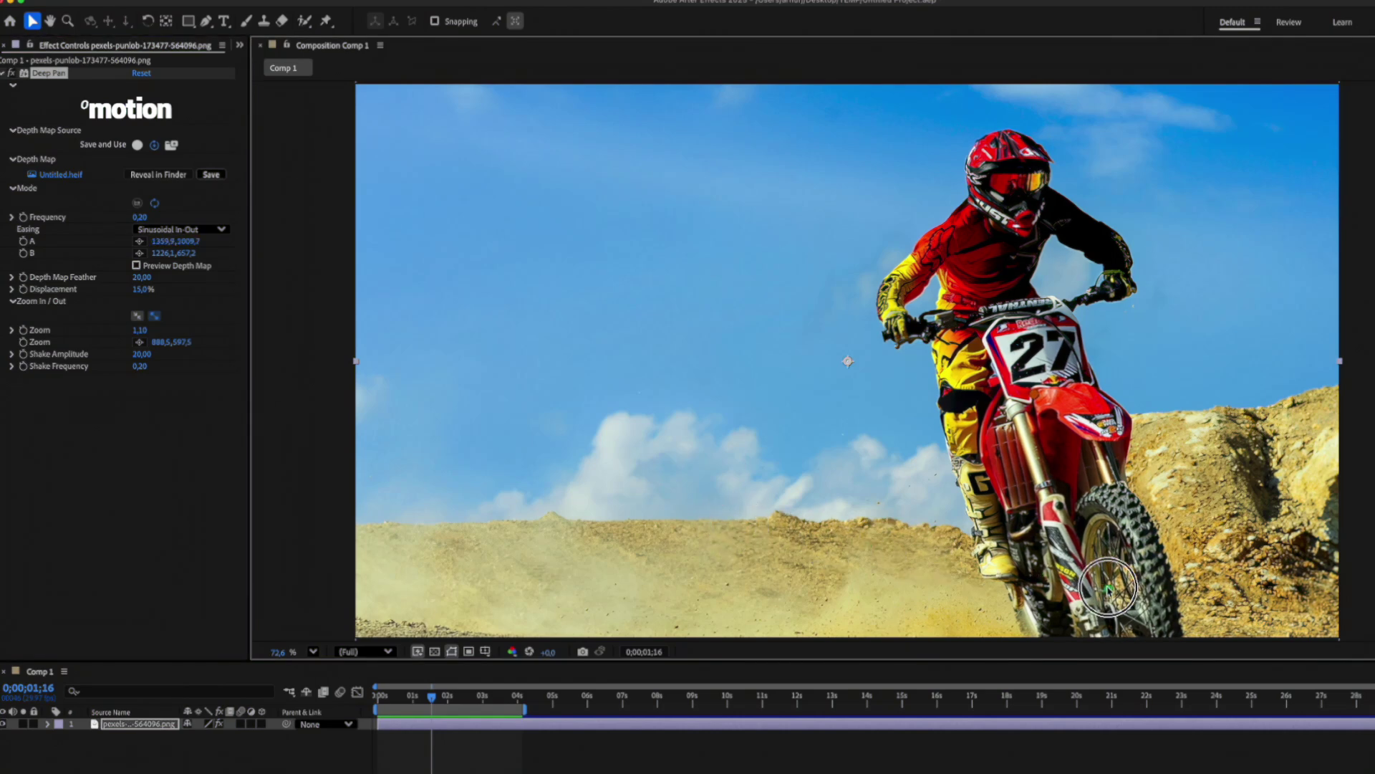
left_click(996, 188)
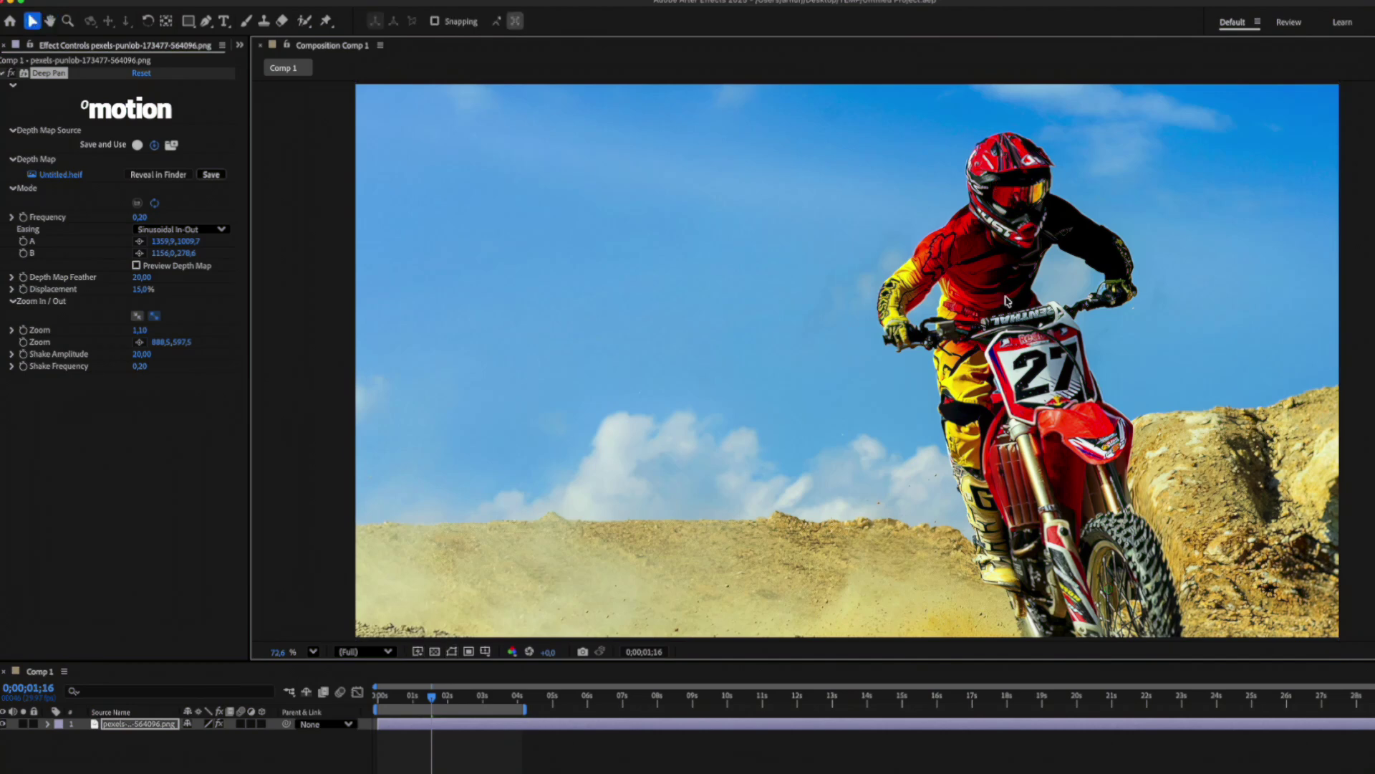
key("space")
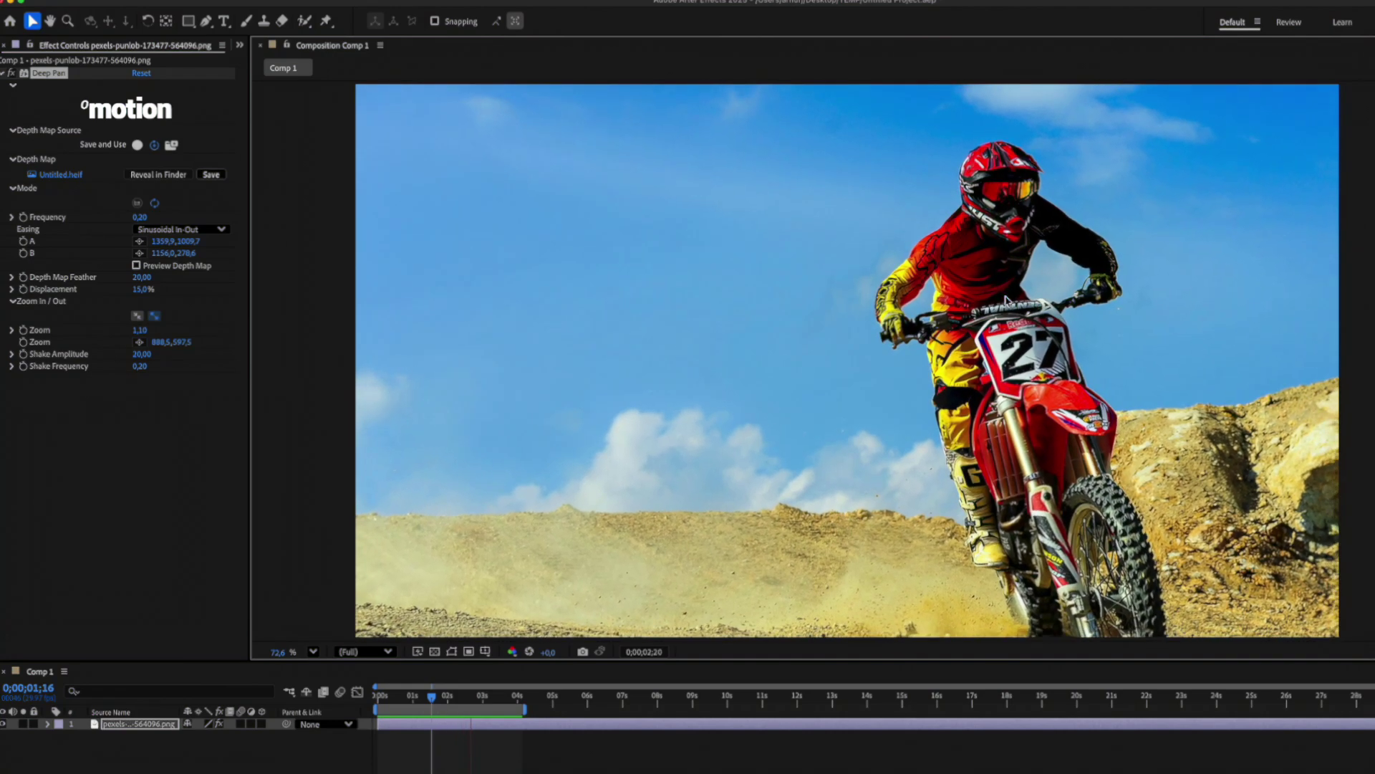
key("space")
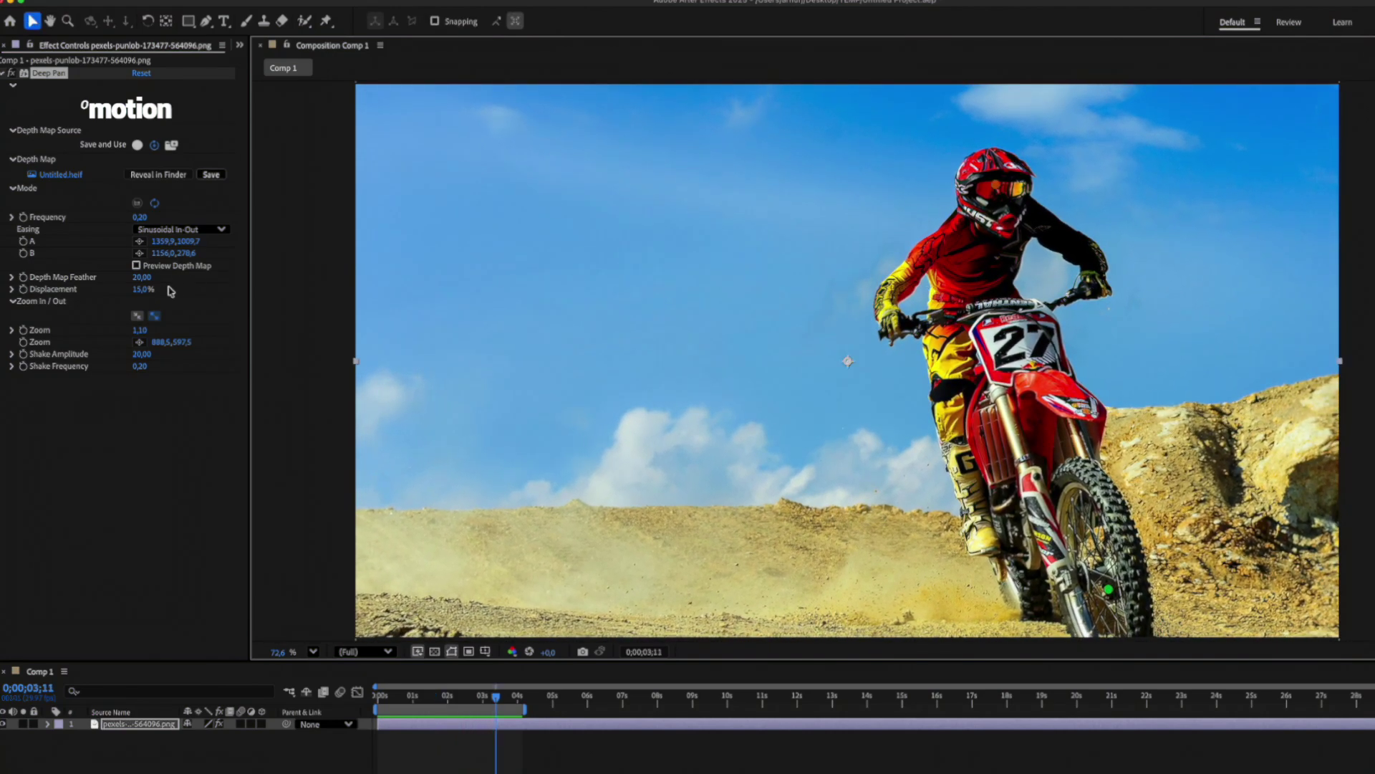
Step: Lower Displacement to 10% and set Depth Map Feather to 40, then preview
left_click_drag(159, 295, 147, 290)
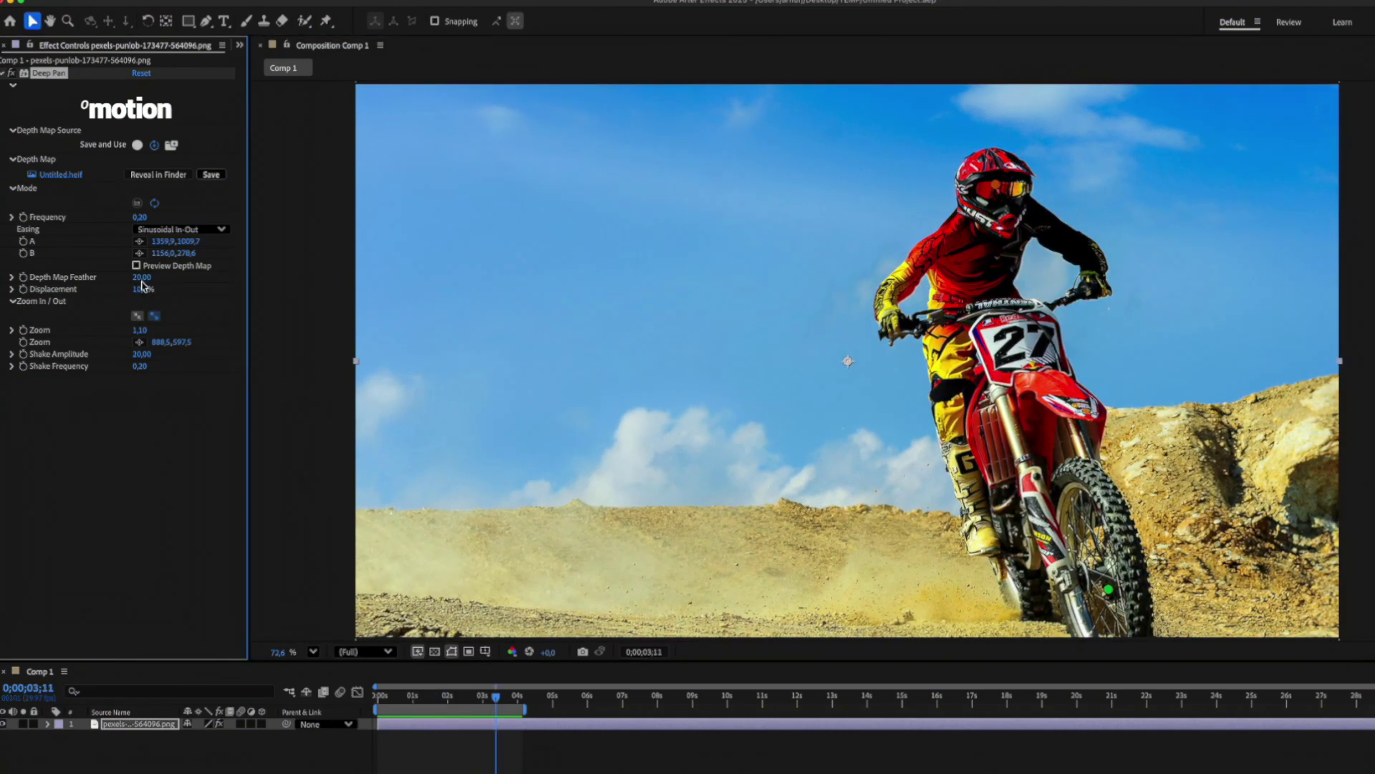
left_click(141, 278)
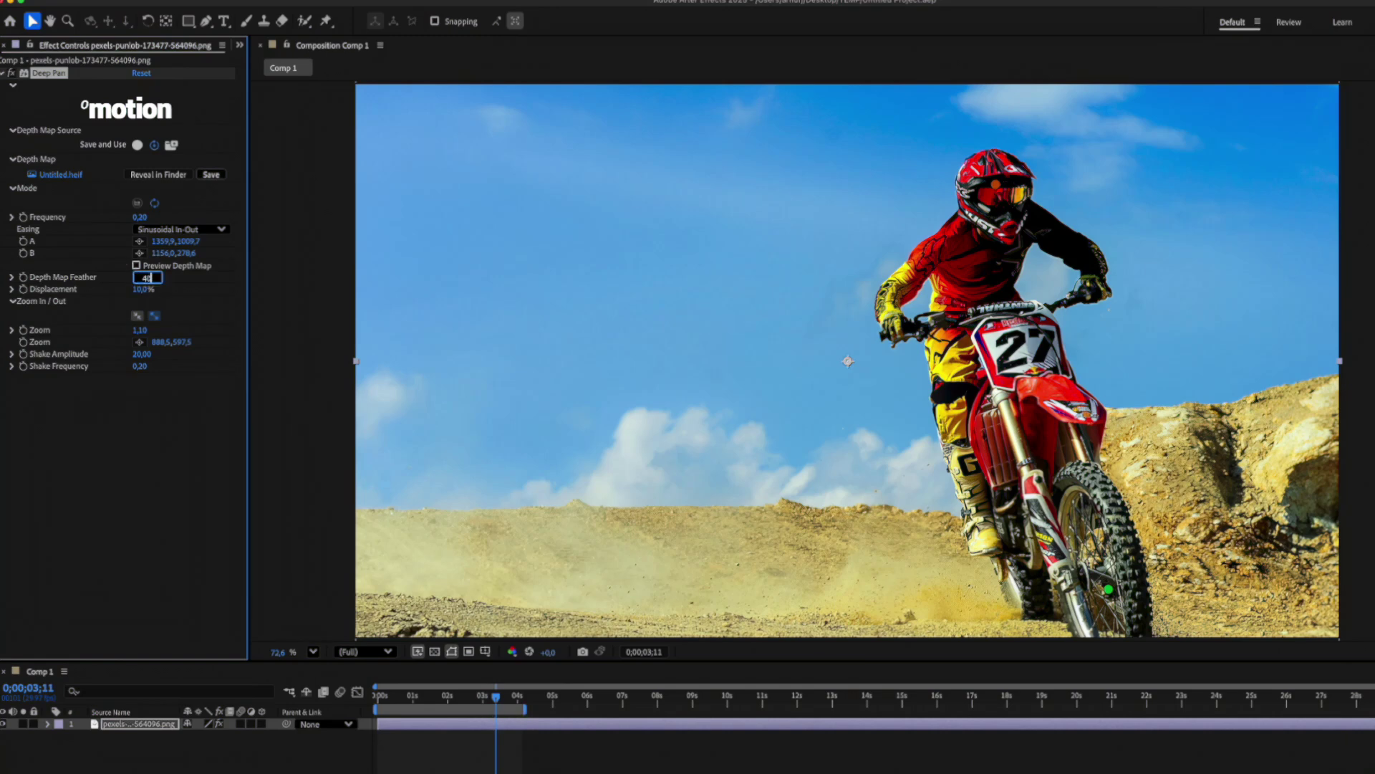
key("Return")
key("space")
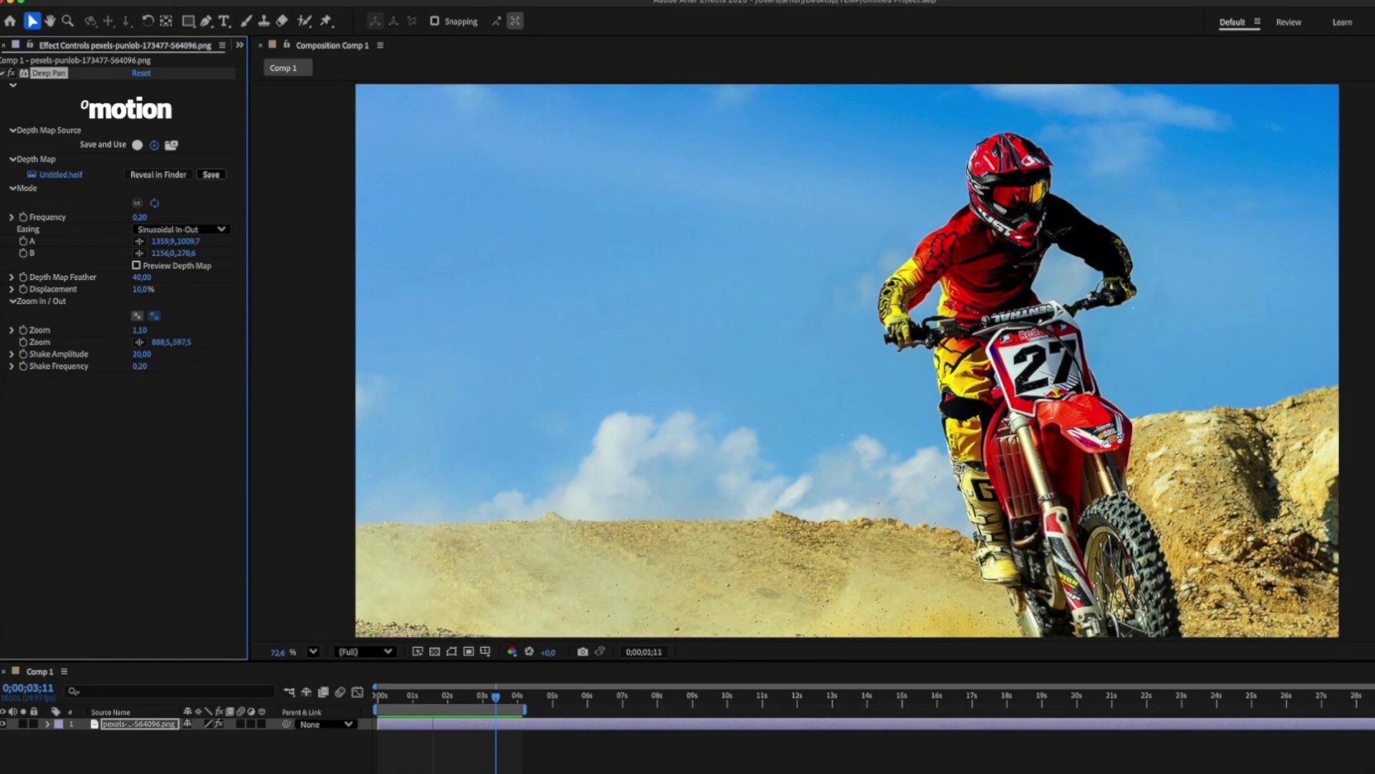
Step: Stop the preview and raise the motocross Zoom to 1,33
key("space")
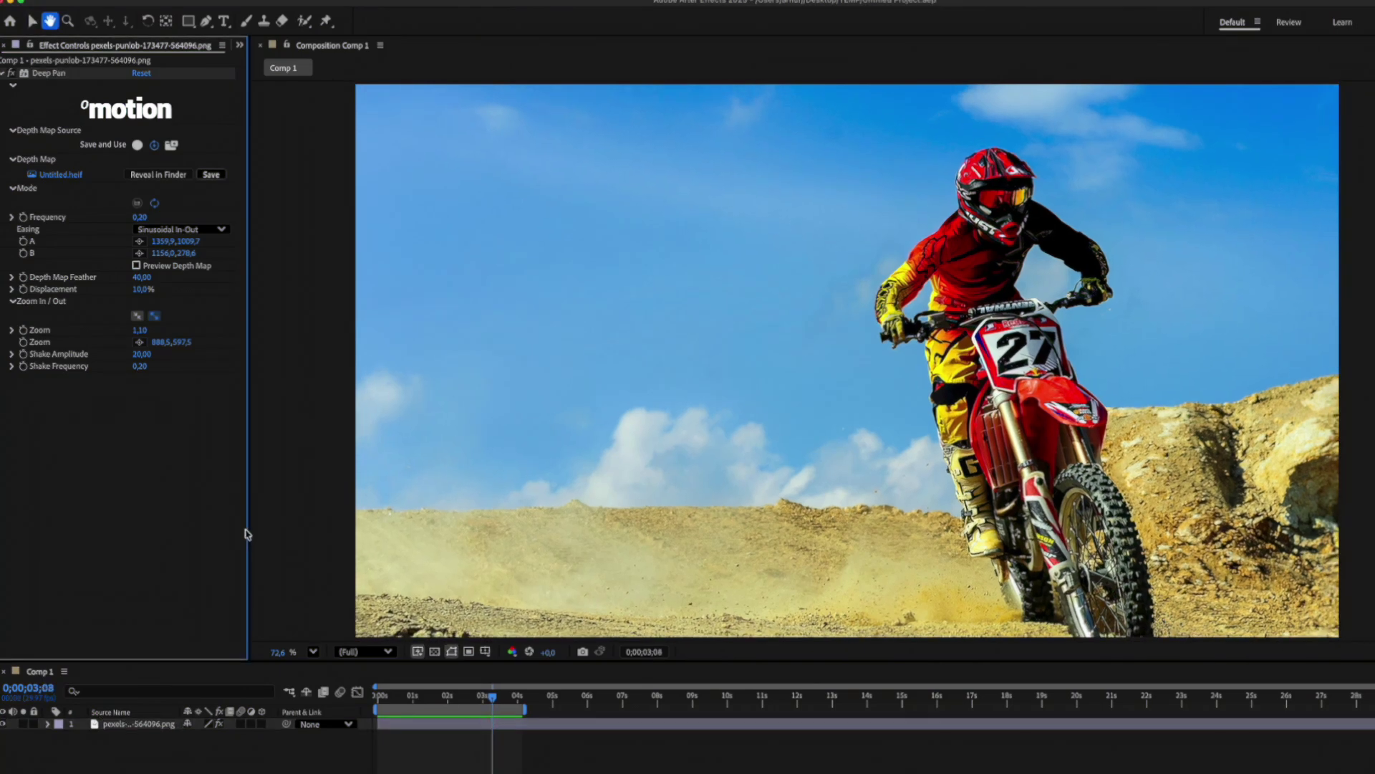
key("space")
left_click_drag(138, 320, 169, 331)
Step: Set Shake Amplitude to 300 and Shake Frequency to 0,10, then preview
left_click(159, 353)
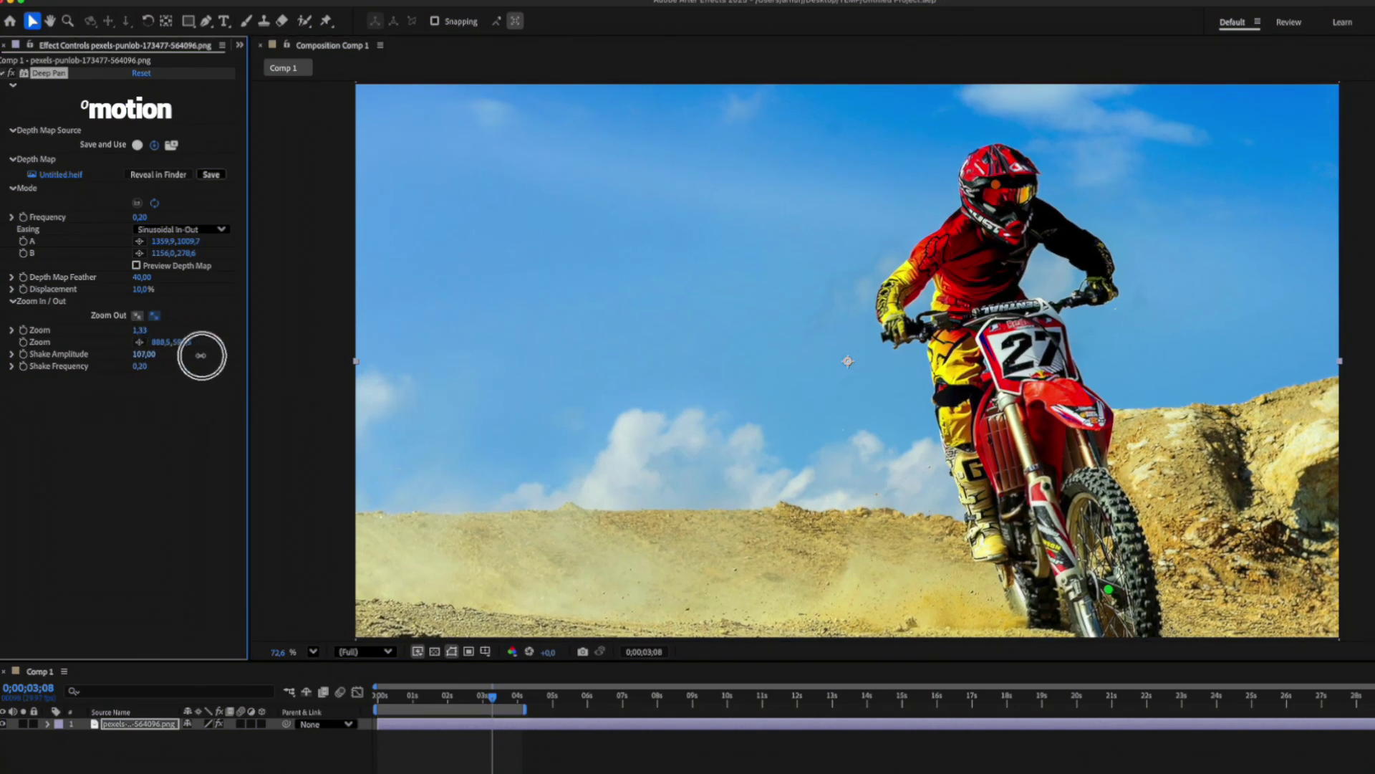
left_click(148, 355)
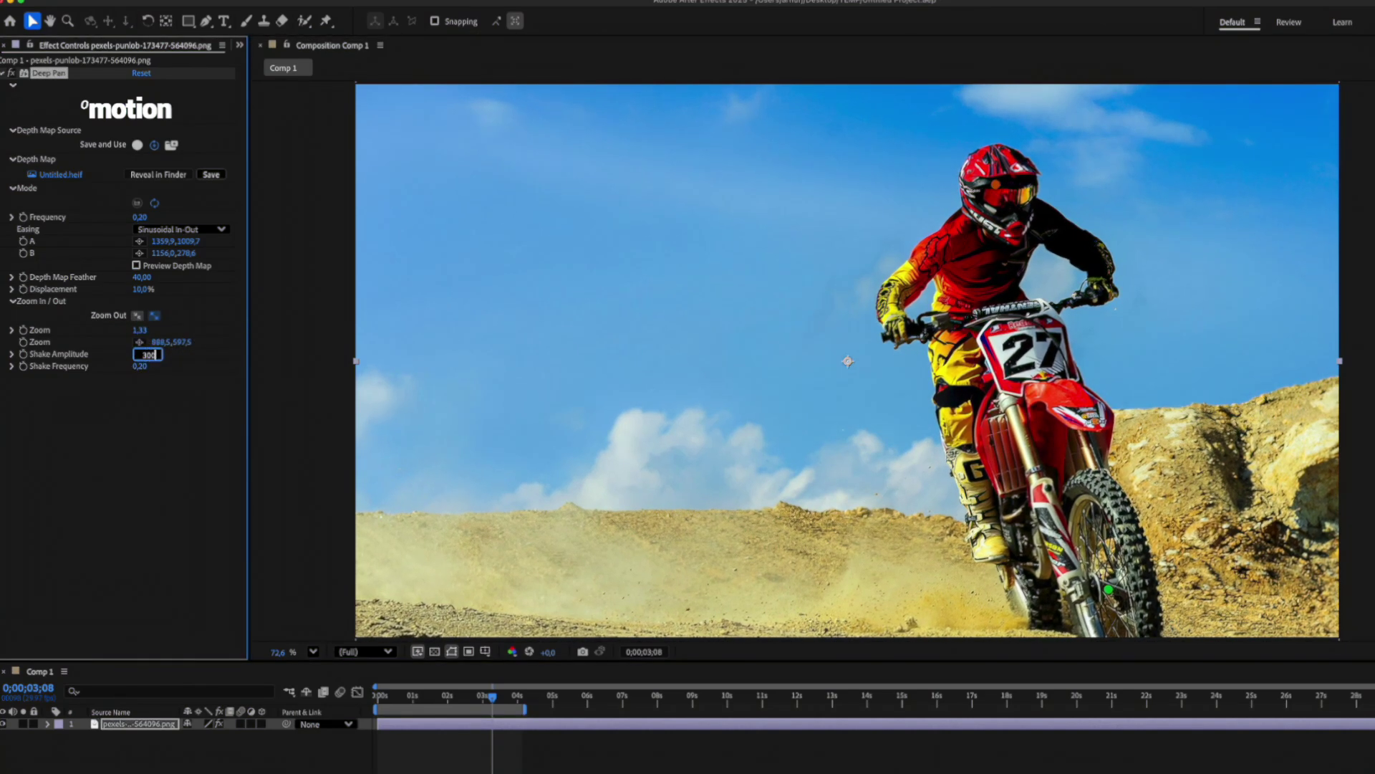
type("300")
left_click(148, 367)
key("Return")
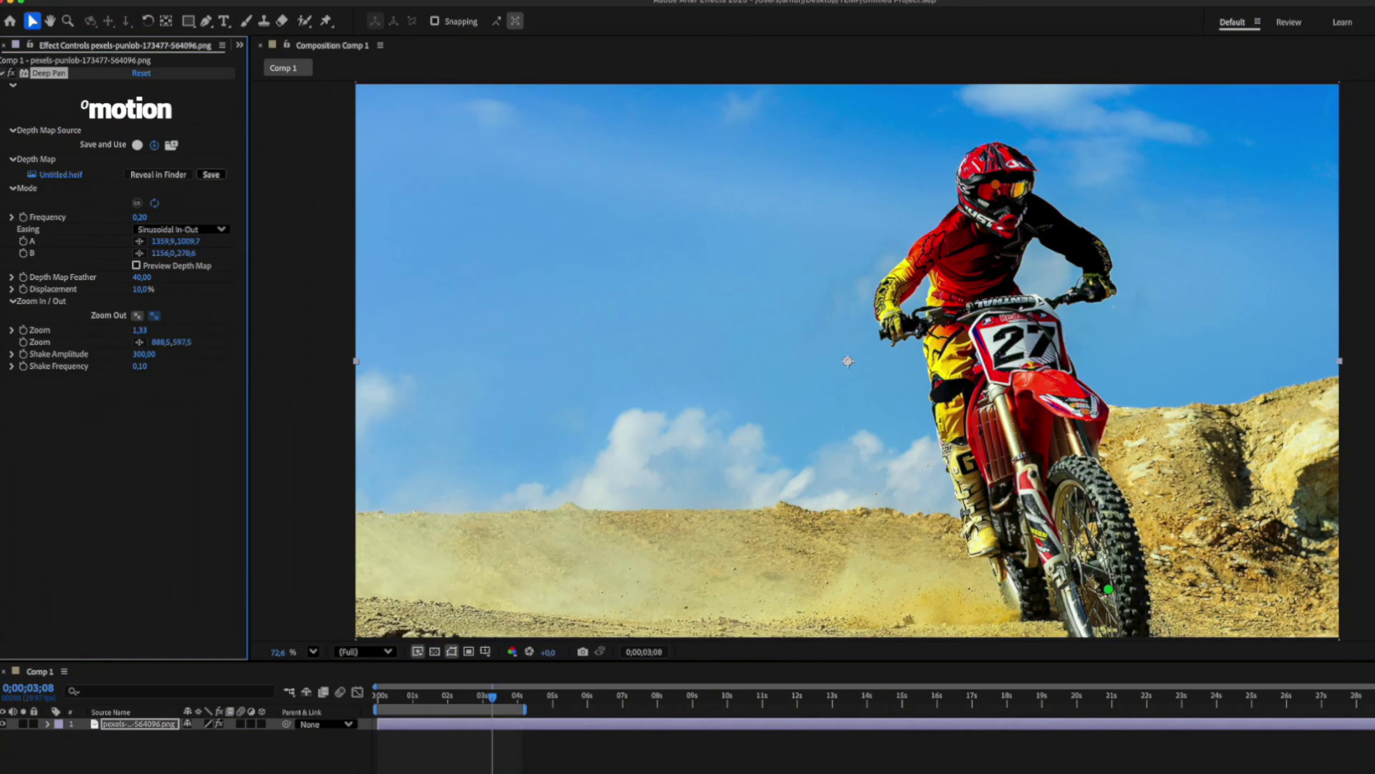
left_click(275, 764)
key("space")
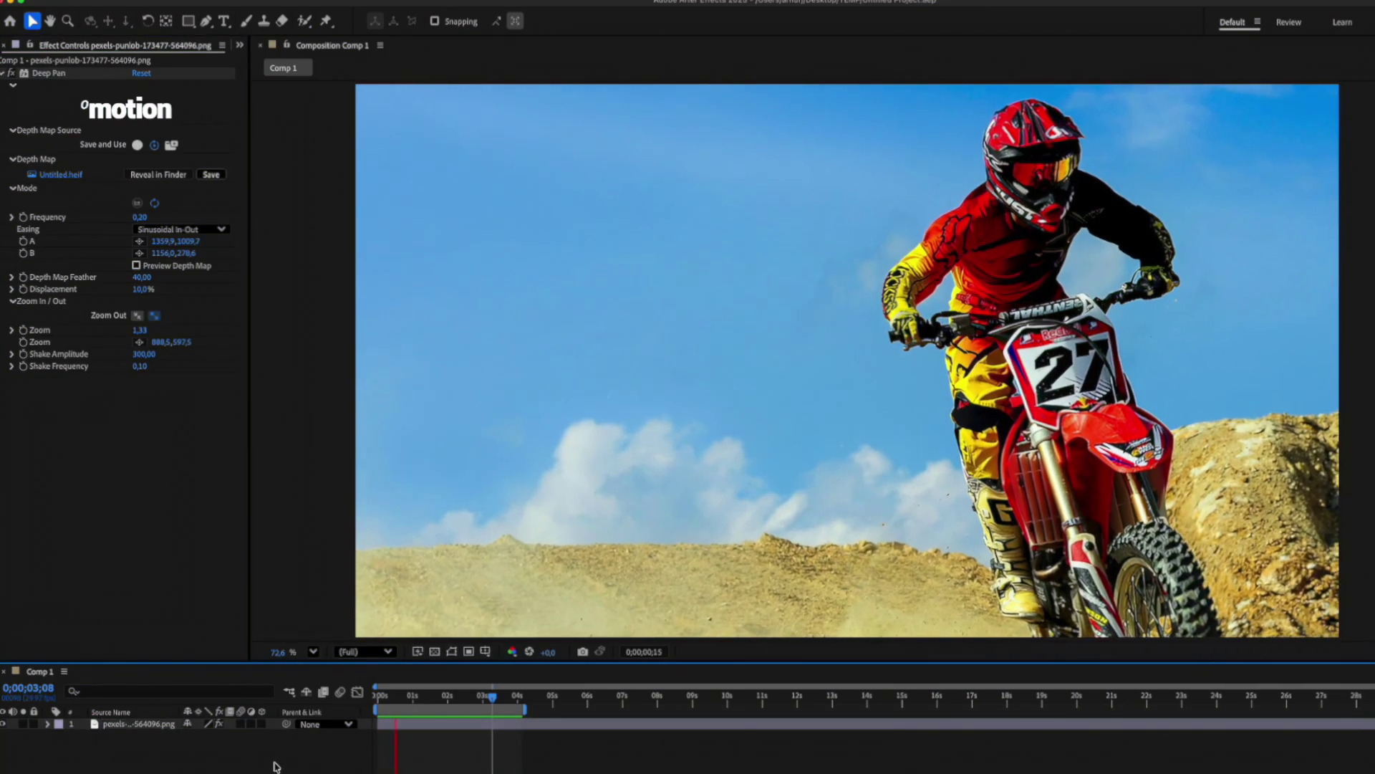